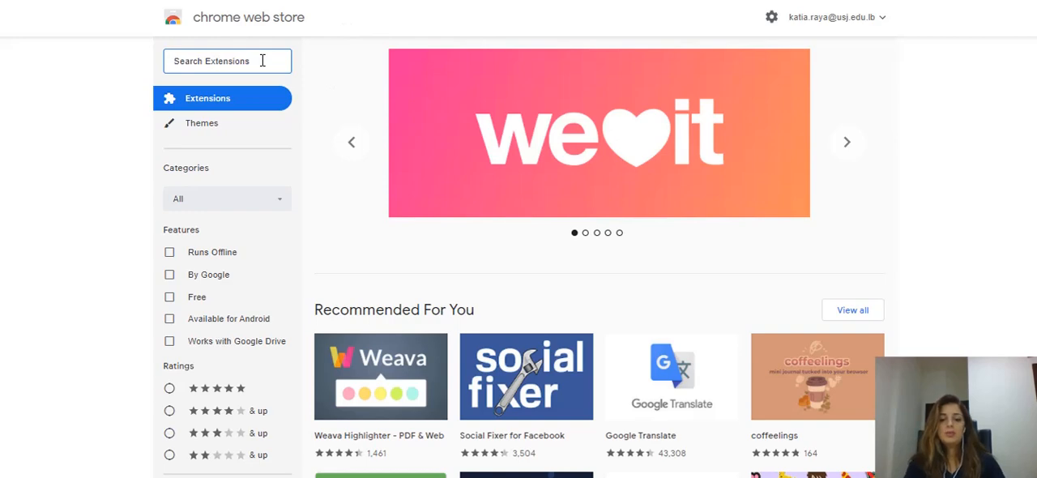
# Search the extensions for "web scraper" and open the details page of Web Scraper - Free Web Scraping
pyautogui.write('web s')
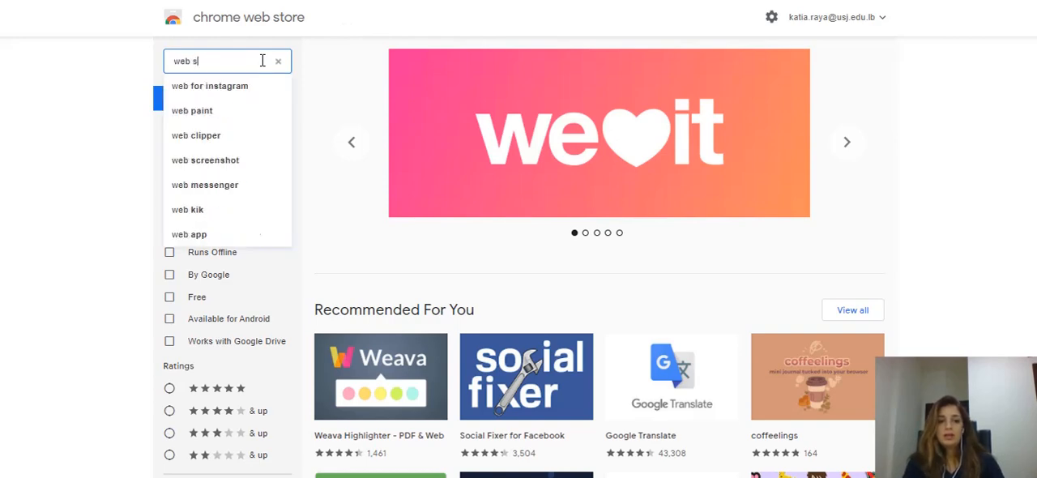
pyautogui.write('craper')
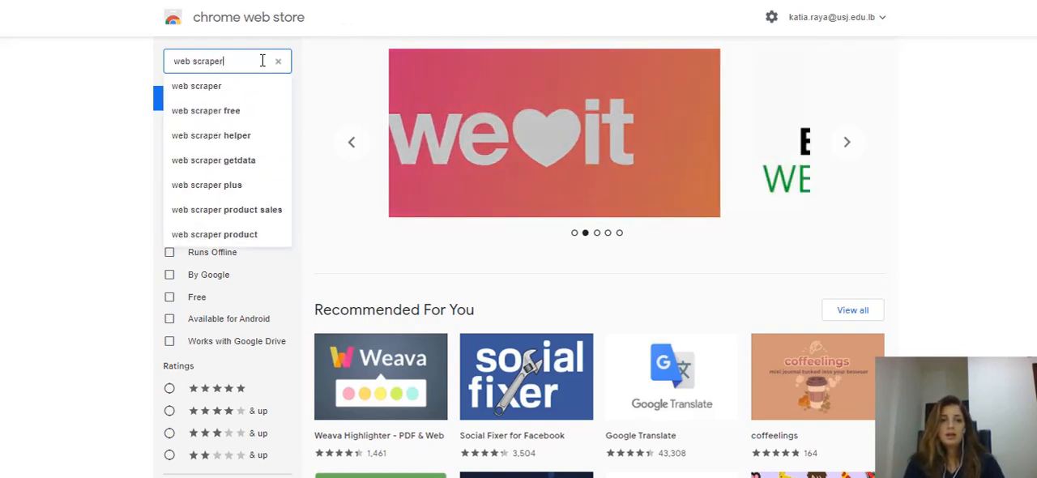
pyautogui.press('Return')
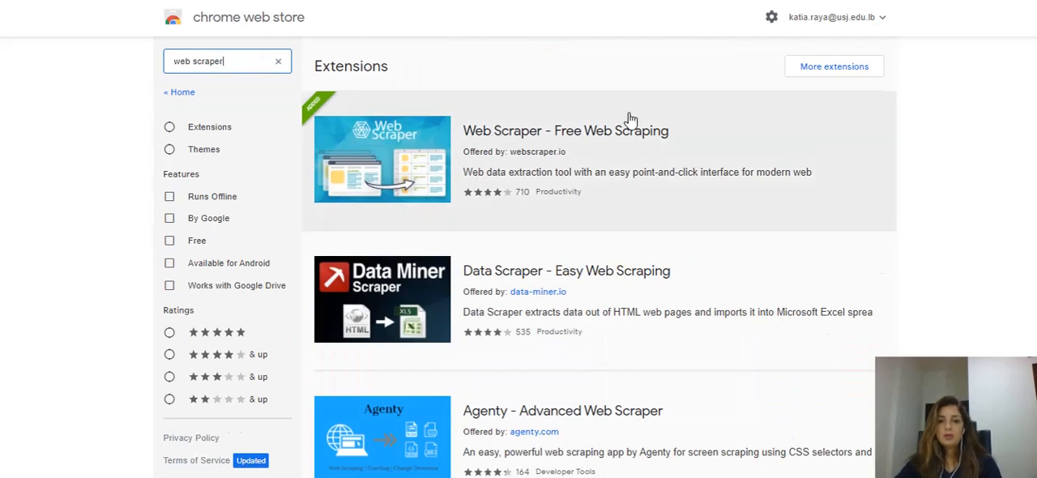
pyautogui.click(518, 142)
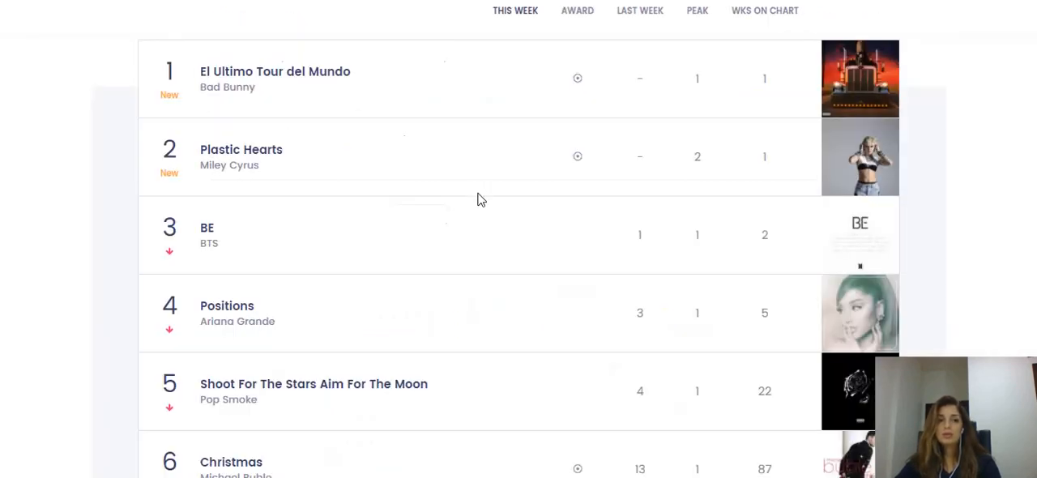
# Switch to the Billboard 200 page and examine the ranked album entries in the chart list
pyautogui.scroll(10, 482, 199)
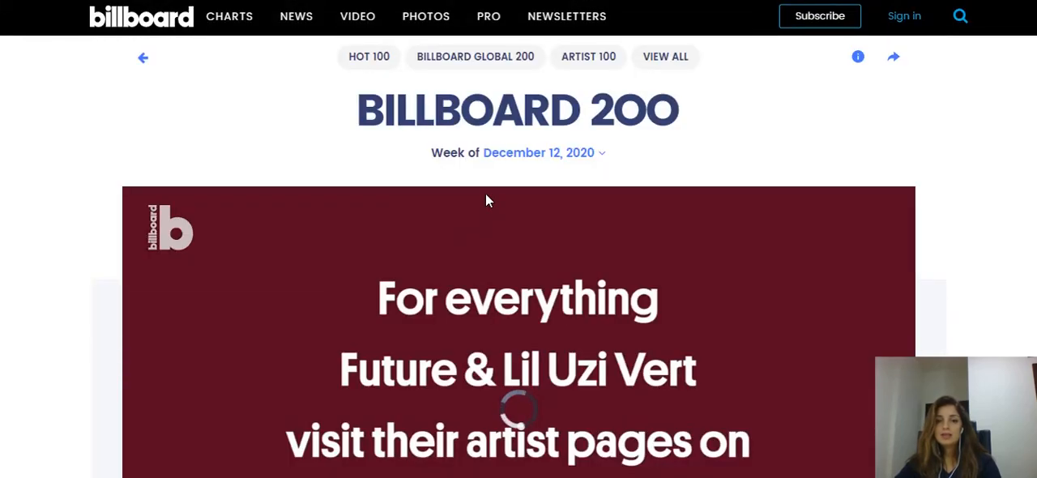
pyautogui.scroll(-6, 486, 198)
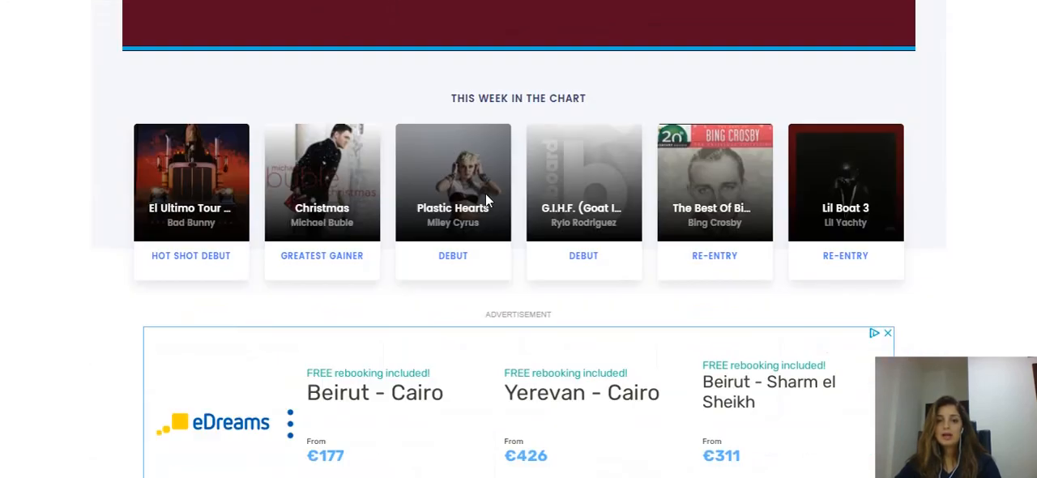
pyautogui.scroll(-5, 486, 198)
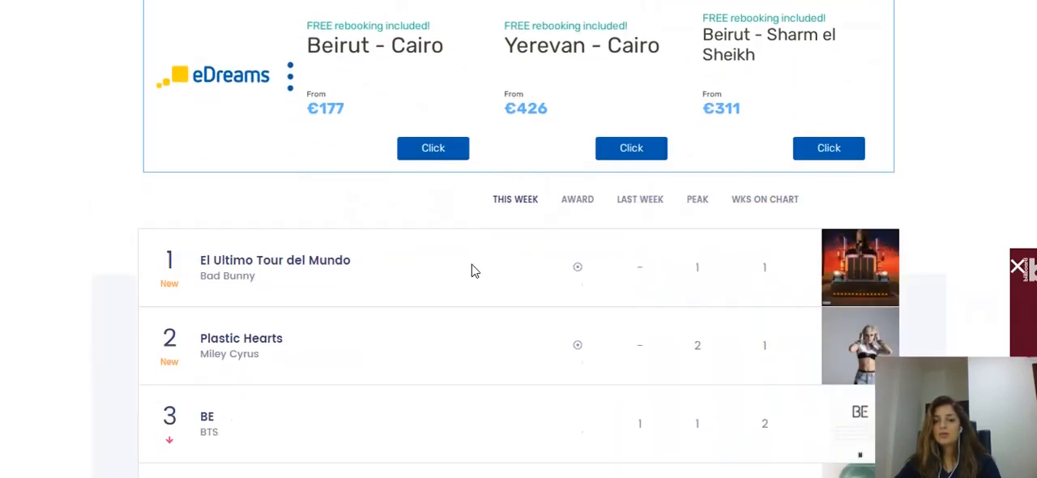
pyautogui.scroll(-2, 357, 256)
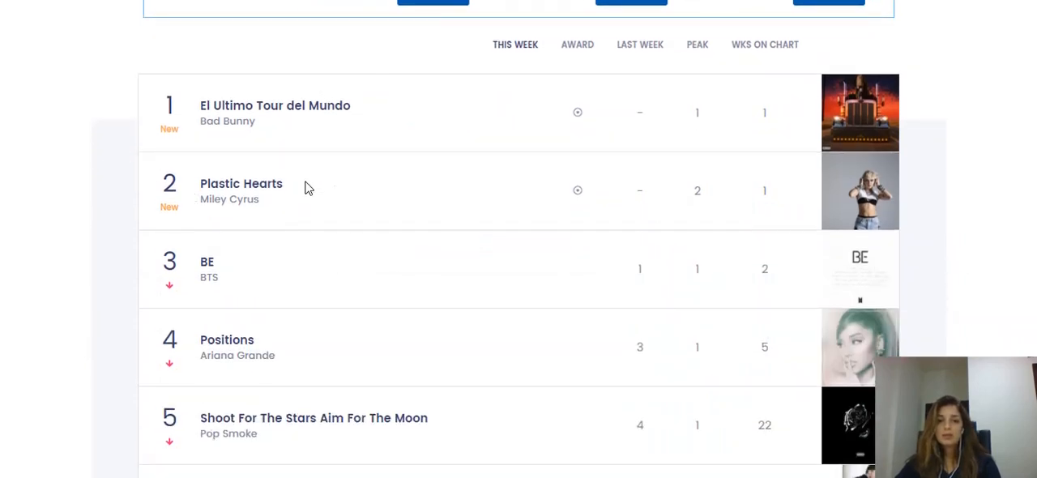
pyautogui.scroll(-1, 306, 188)
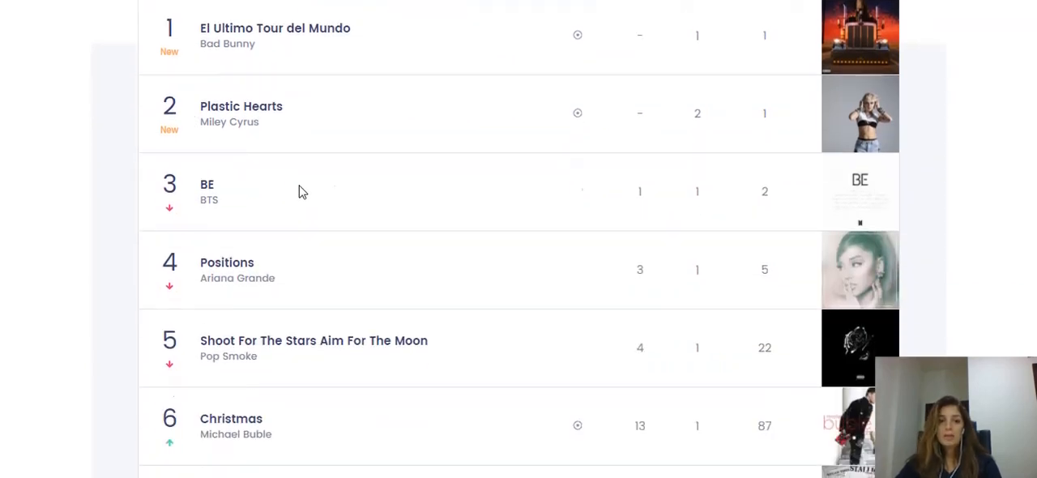
pyautogui.scroll(6, 299, 191)
pyautogui.scroll(-5, 299, 192)
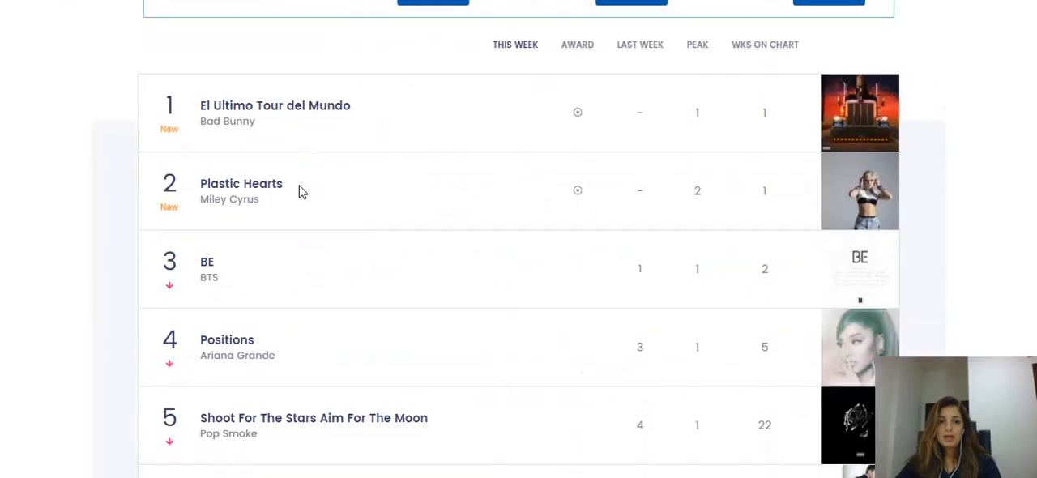
pyautogui.scroll(-1, 299, 192)
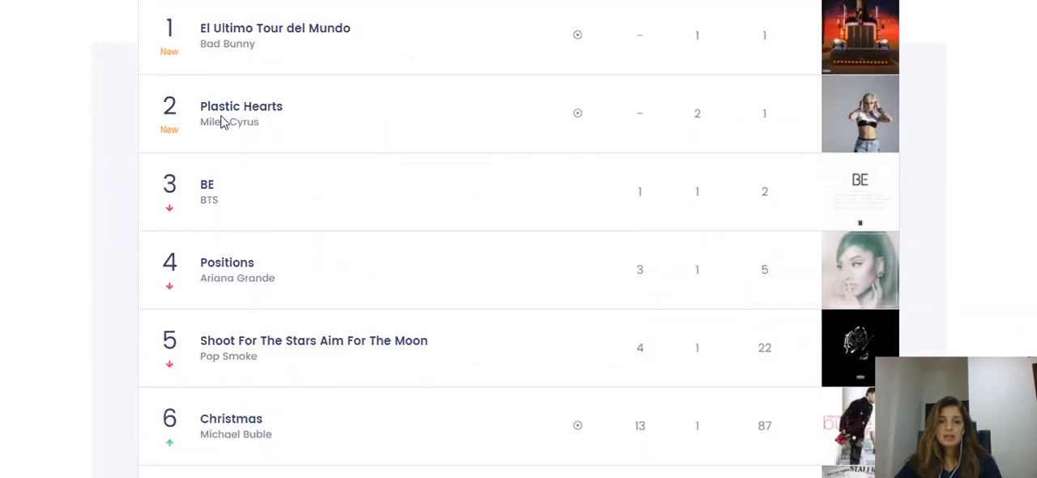
# Open the developer tools on the Billboard 200 page and set their dock side to bottom
pyautogui.rightClick(37, 123)
pyautogui.click(115, 330)
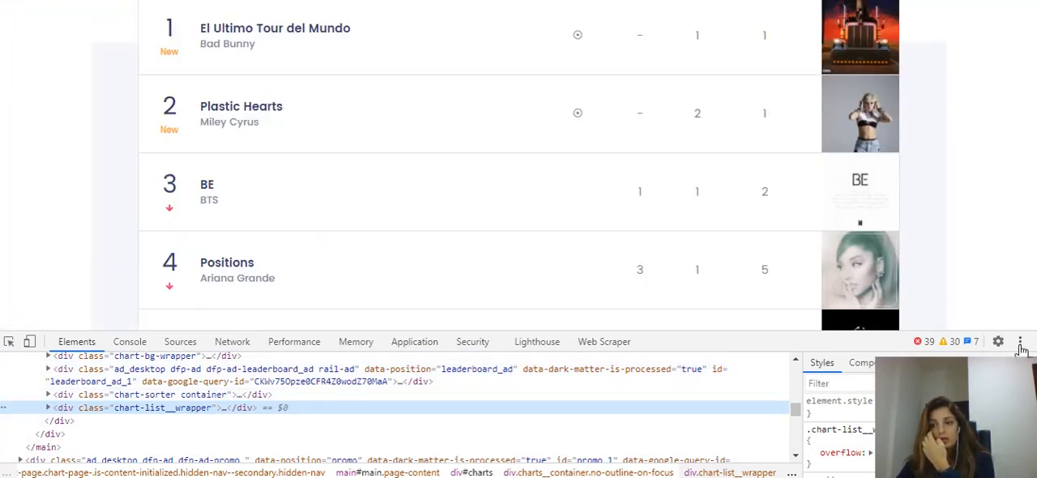
pyautogui.click(1021, 344)
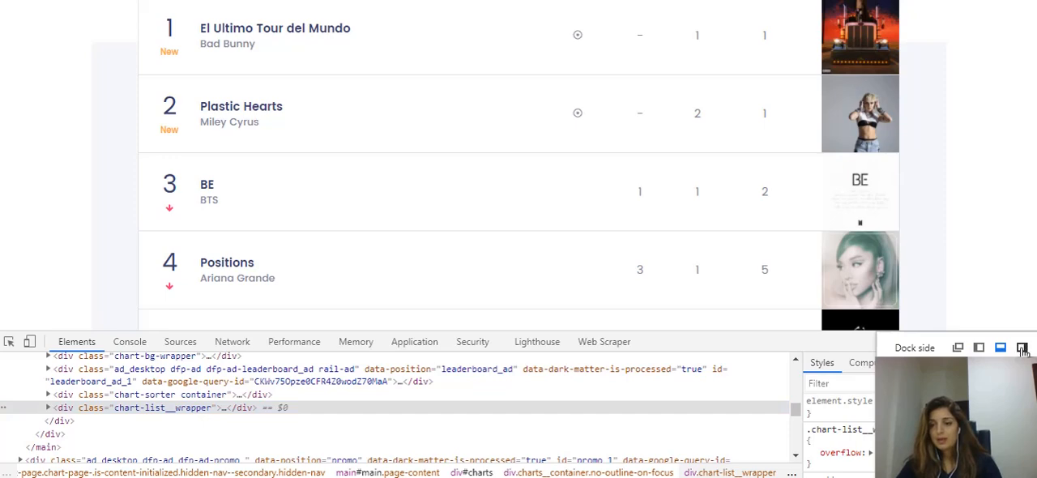
pyautogui.click(1023, 347)
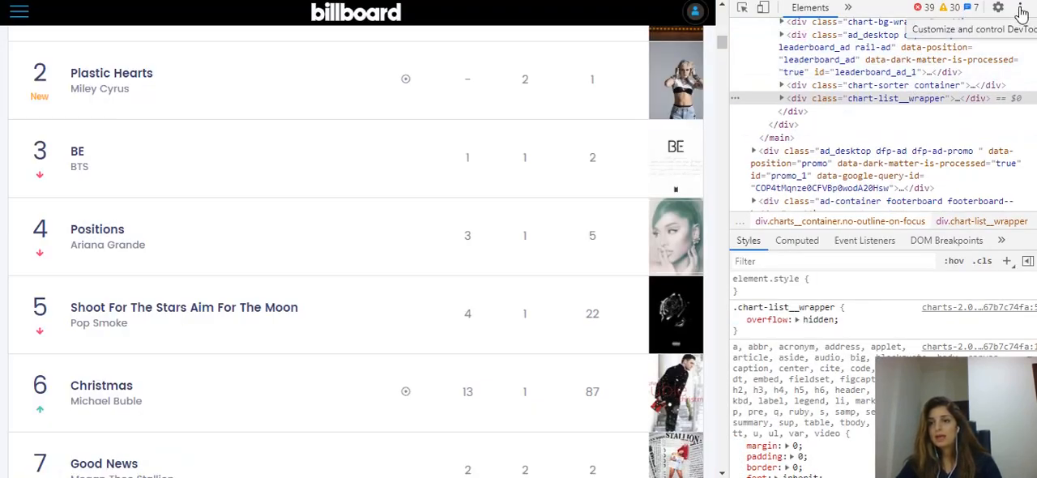
pyautogui.click(1020, 8)
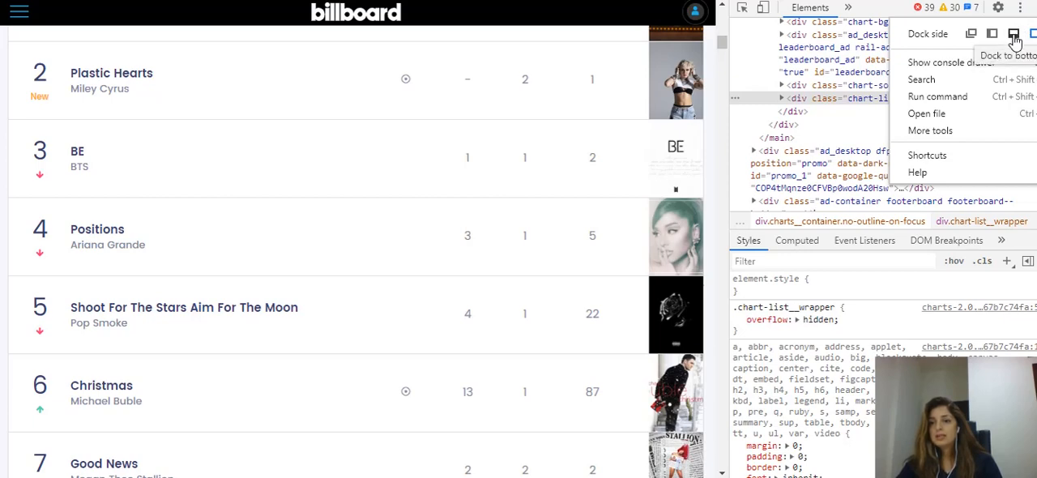
pyautogui.click(1014, 35)
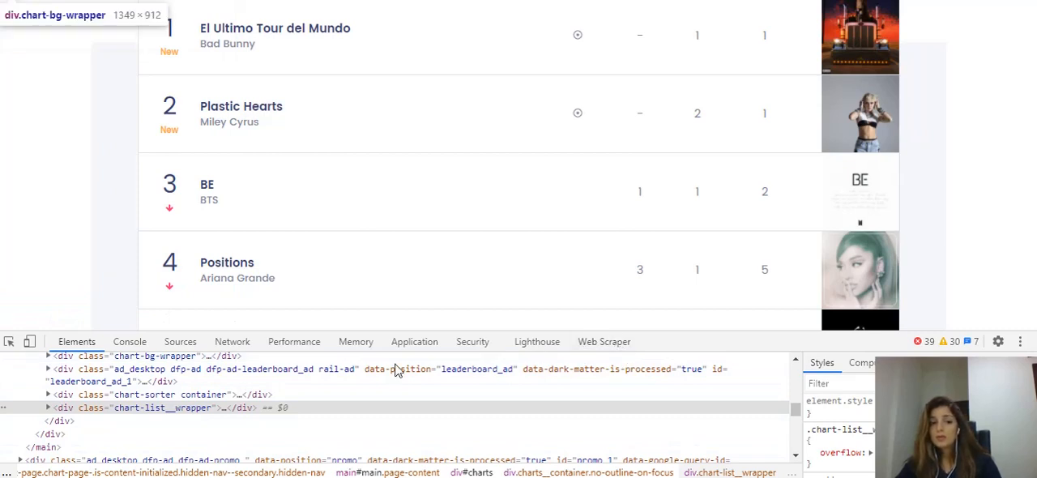
# Delete the existing billboard200 sitemap from the Web Scraper extension in the developer tools
pyautogui.click(608, 345)
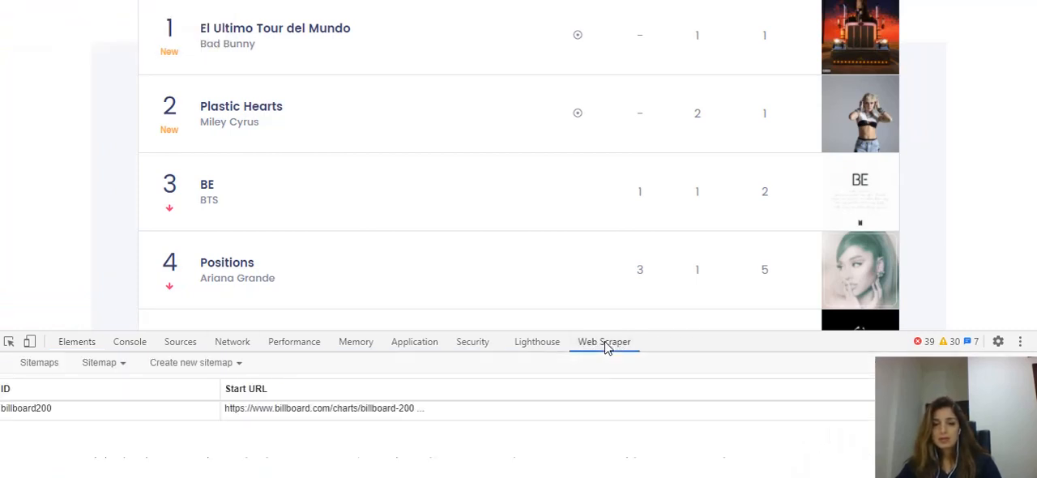
pyautogui.click(1004, 410)
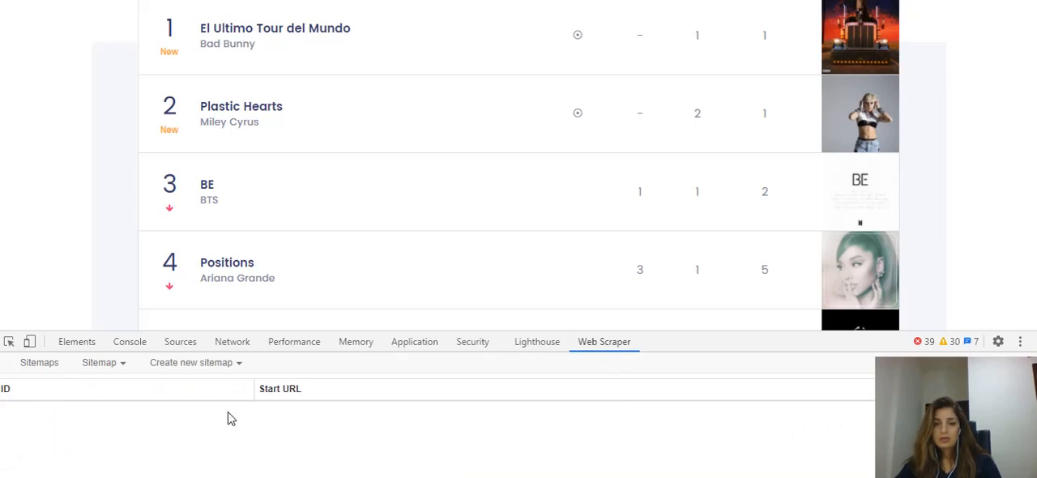
pyautogui.click(205, 365)
pyautogui.click(196, 387)
pyautogui.click(183, 387)
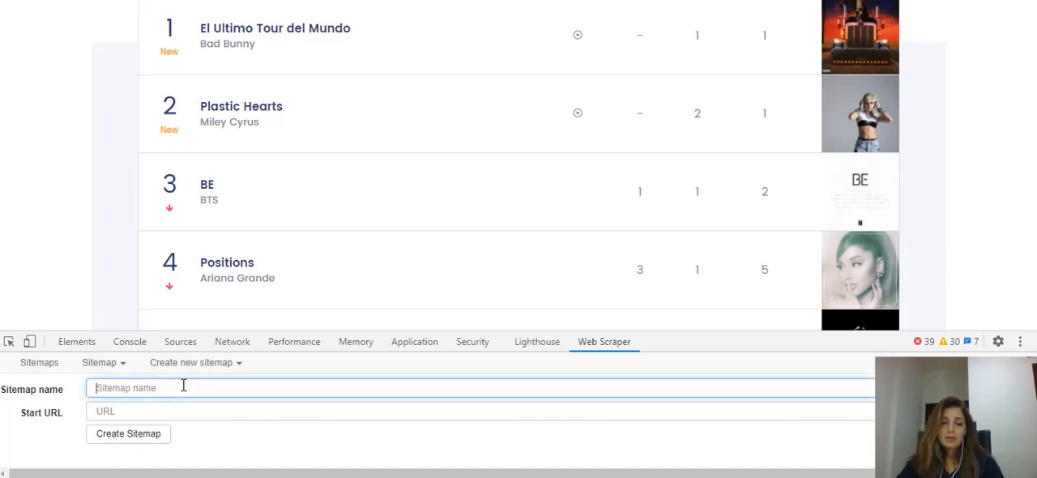
pyautogui.write('Billboard200')
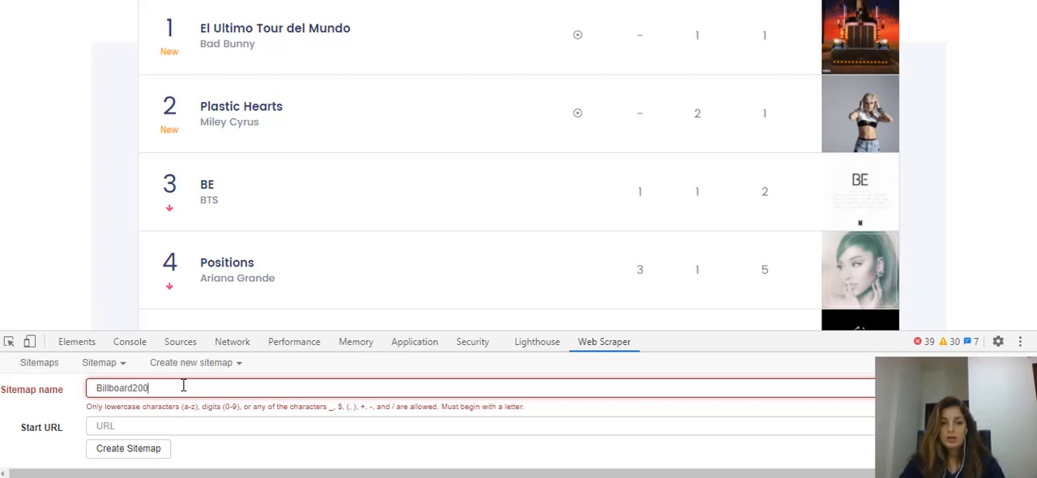
pyautogui.click(212, 0)
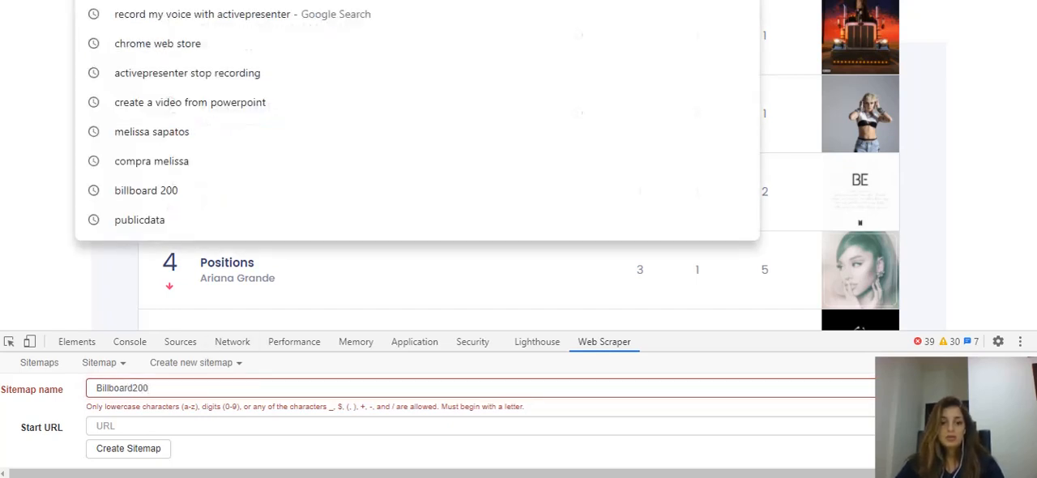
pyautogui.click(143, 425)
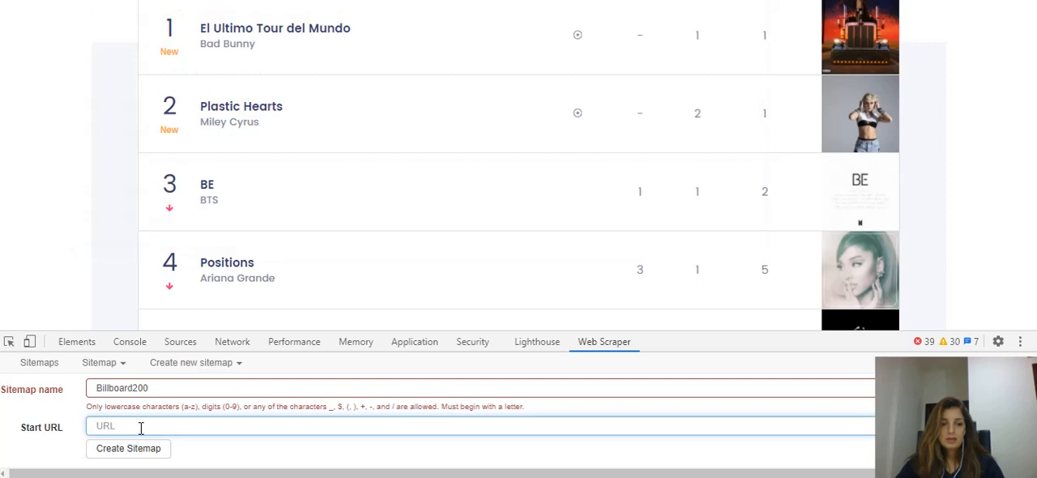
pyautogui.write('https://www.billboard.com/charts/billboard-200')
pyautogui.click(98, 389)
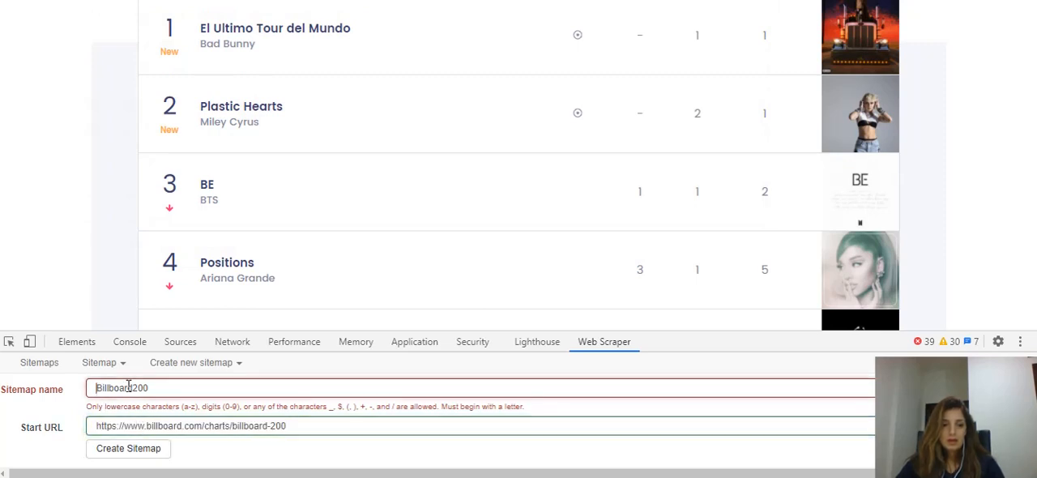
pyautogui.press('Delete')
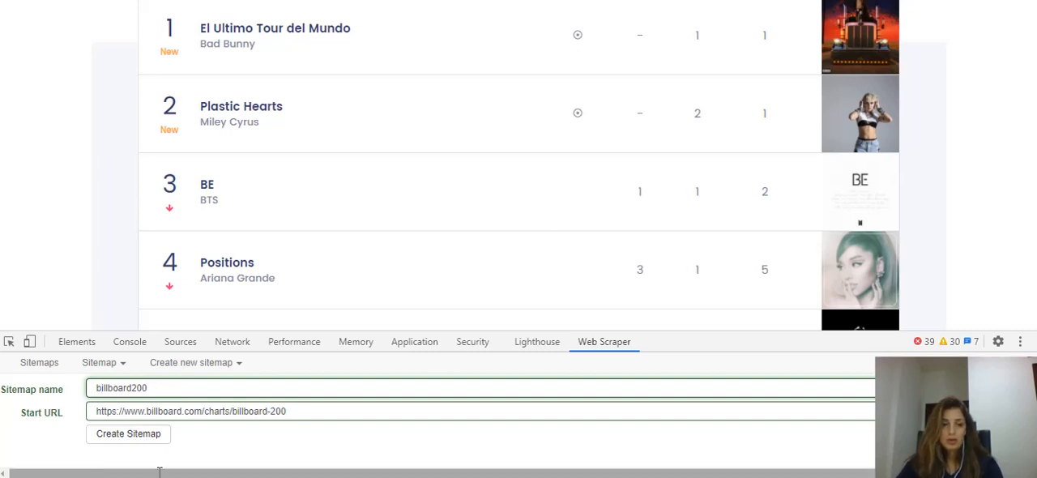
pyautogui.click(146, 435)
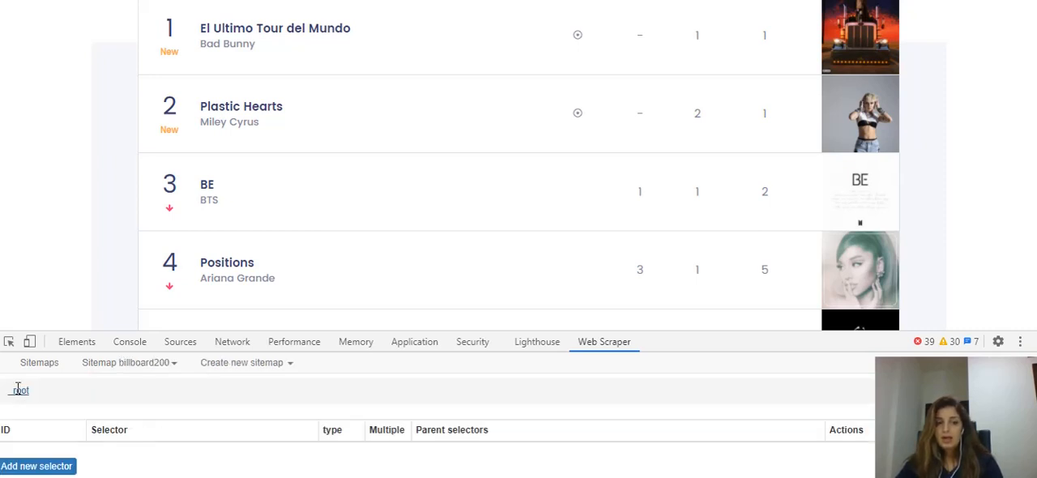
# Add a new selector to the sitemap with the id box and type Element, and enable Multiple
pyautogui.click(52, 465)
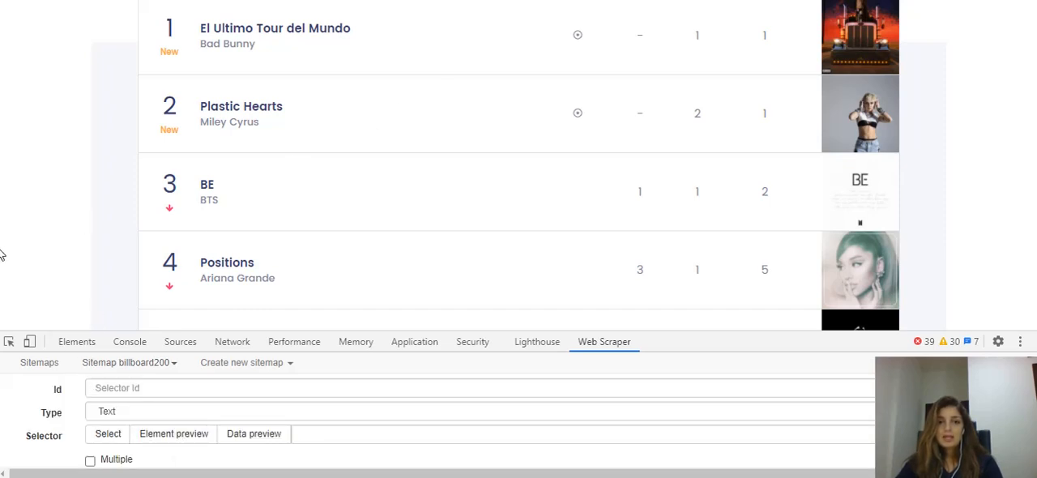
pyautogui.click(132, 389)
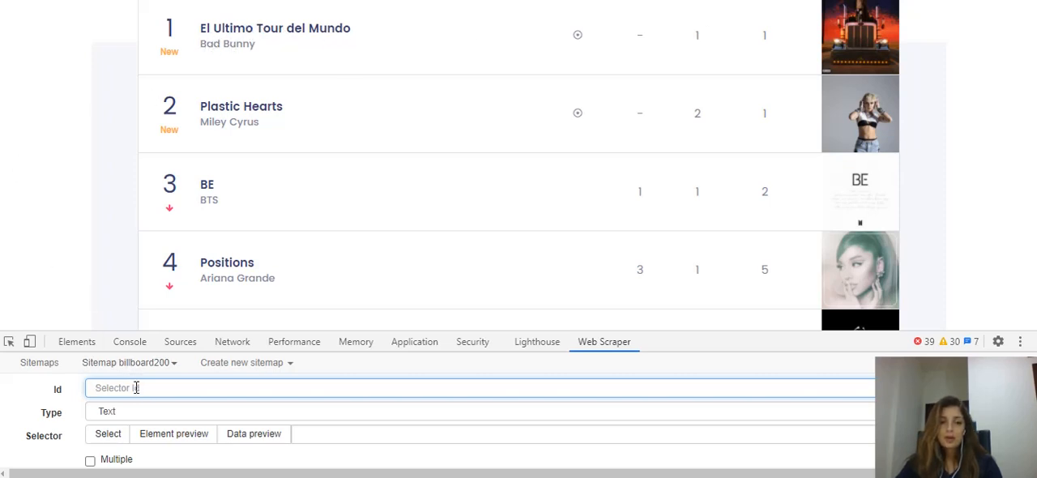
pyautogui.write('box')
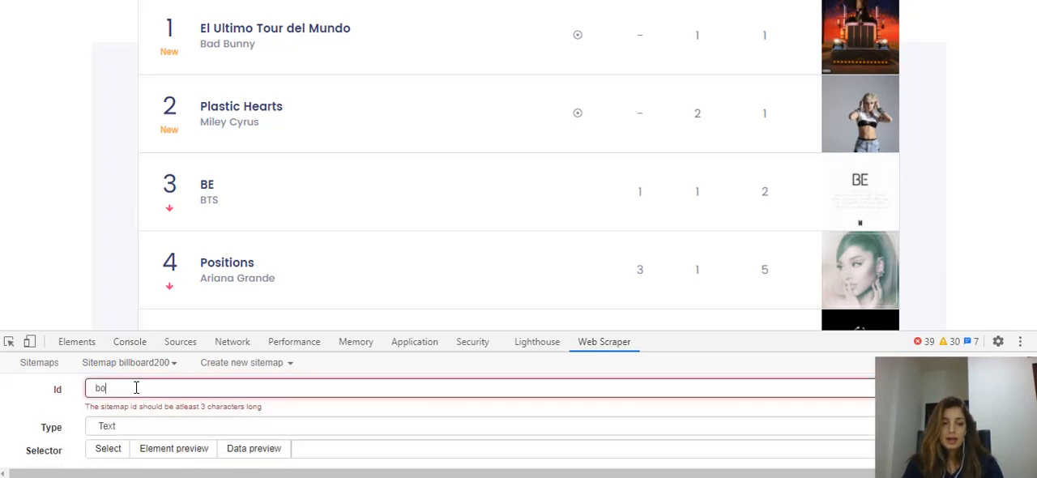
pyautogui.click(134, 415)
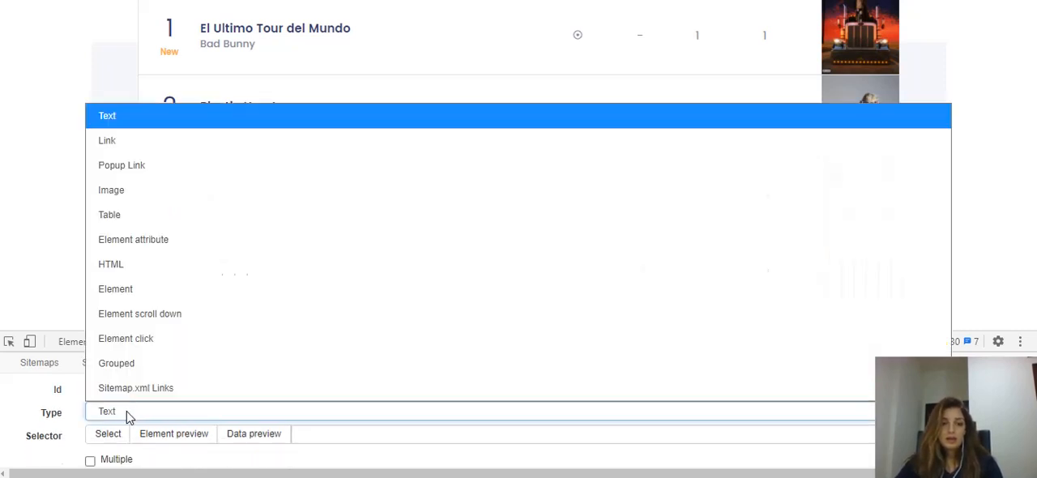
pyautogui.click(132, 286)
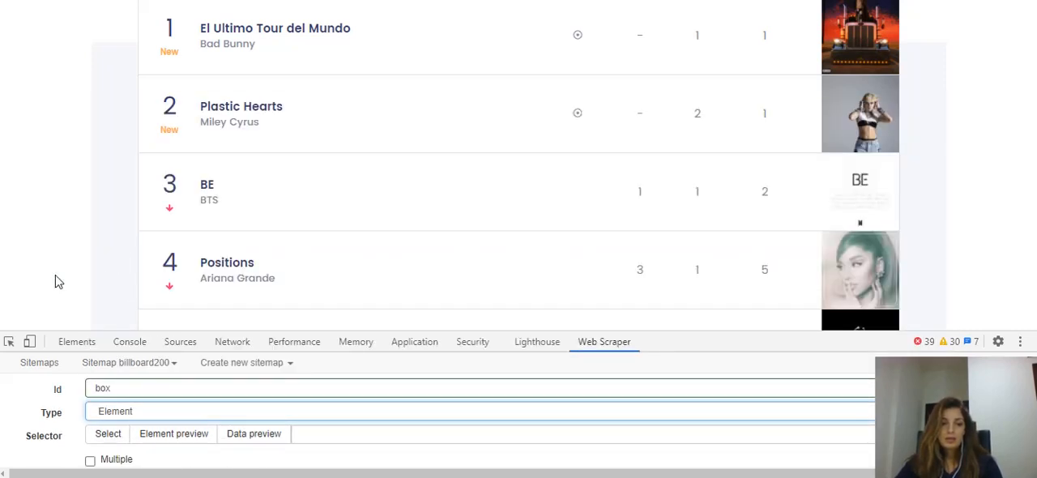
pyautogui.click(90, 461)
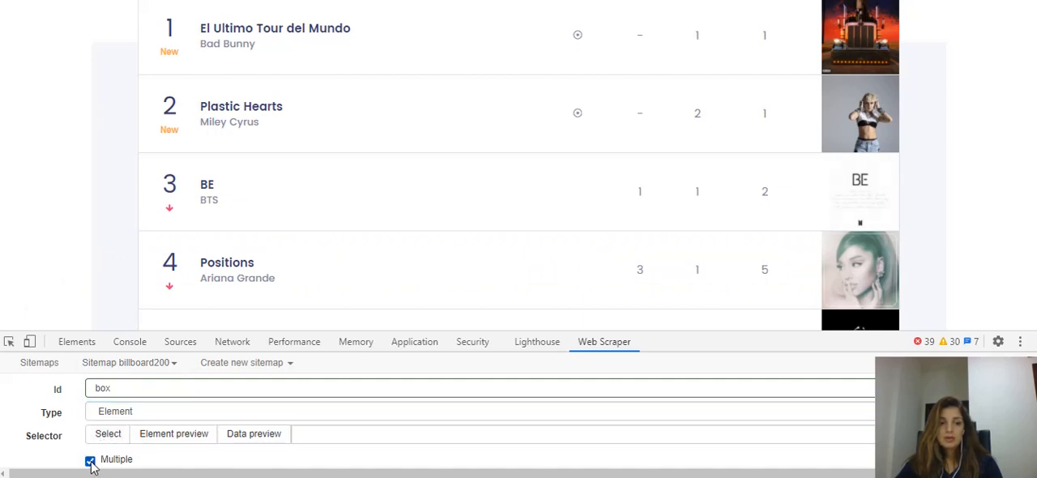
# Pick the entire first and second chart rows on the page as the elements for the box selector
pyautogui.click(107, 438)
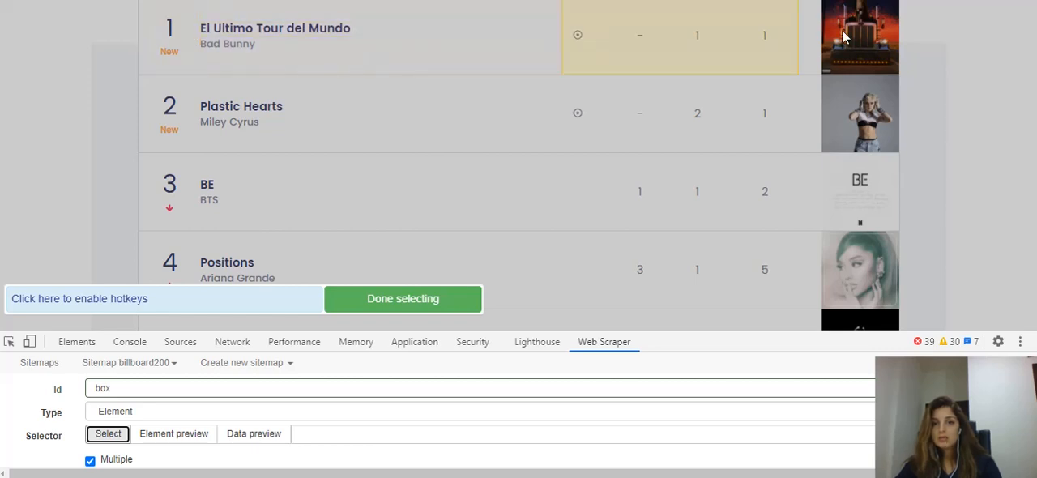
pyautogui.click(814, 65)
pyautogui.scroll(1, 814, 65)
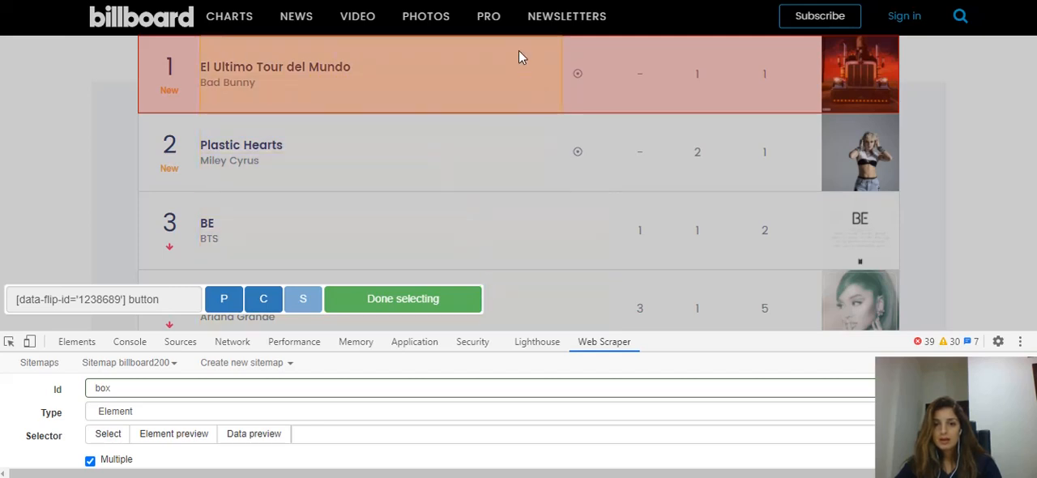
pyautogui.click(813, 182)
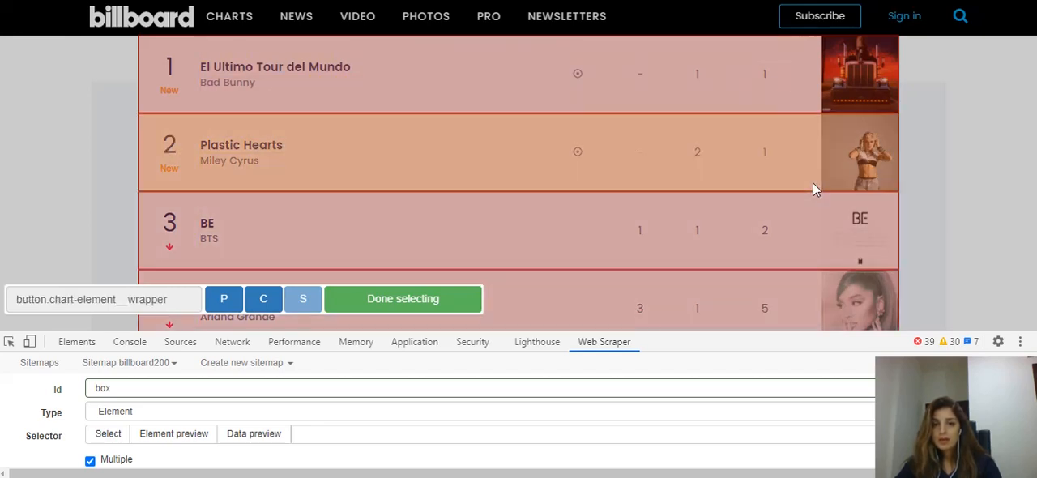
# Examine the highlighting down the Billboard 200 chart to check which entries the box selection covers
pyautogui.scroll(-4, 813, 186)
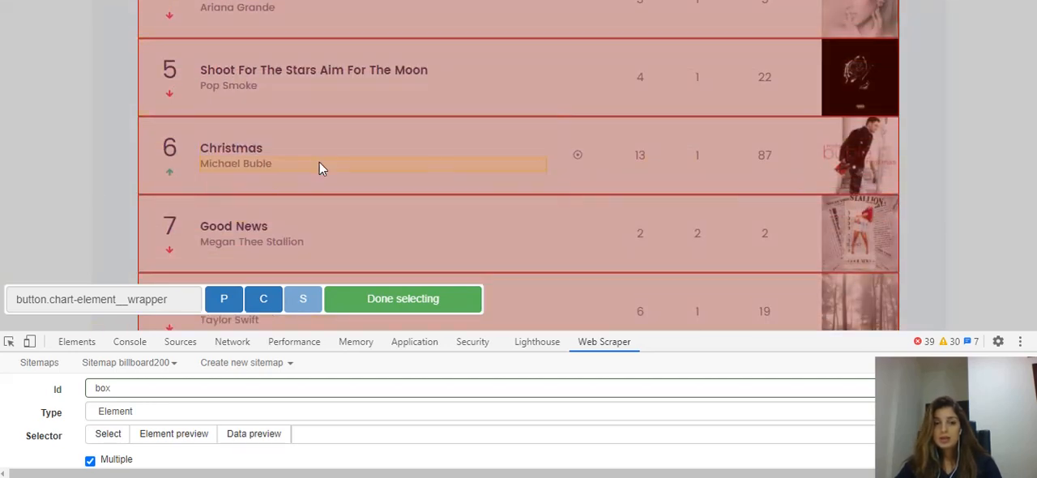
pyautogui.scroll(-4, 320, 167)
pyautogui.scroll(-17, 318, 162)
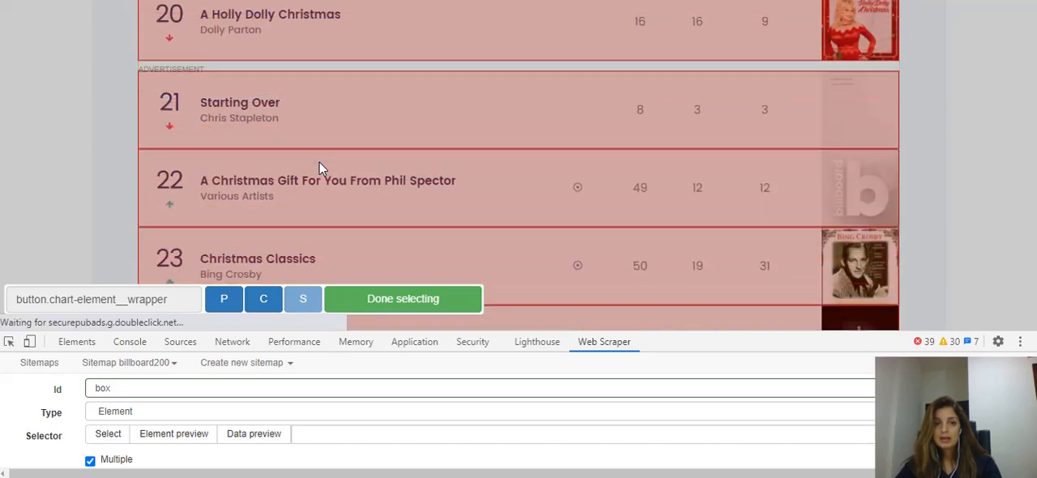
pyautogui.scroll(-20, 318, 162)
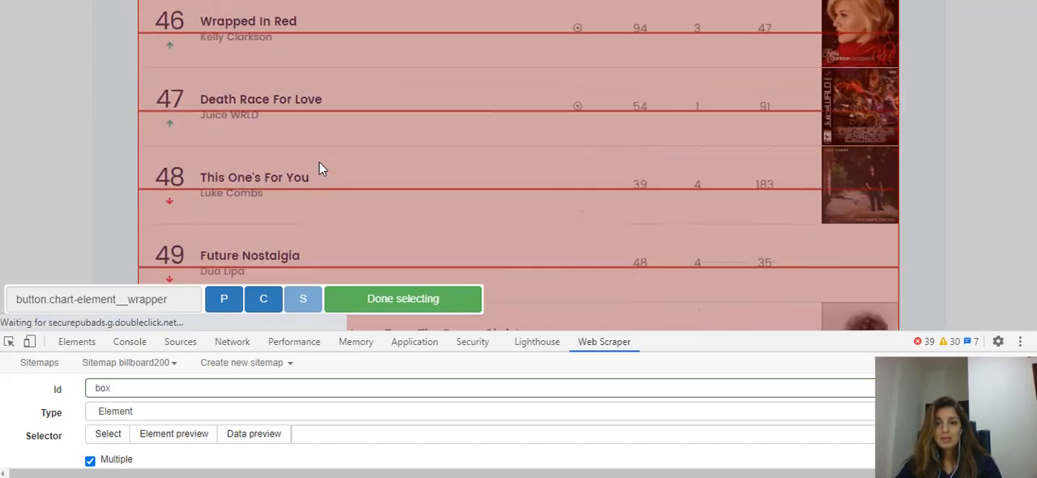
pyautogui.scroll(-20, 318, 162)
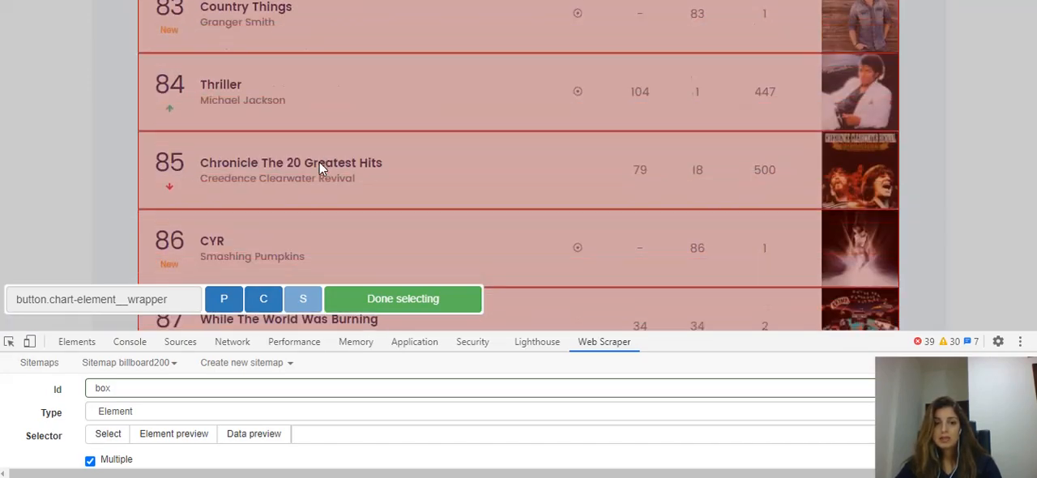
pyautogui.scroll(-20, 319, 161)
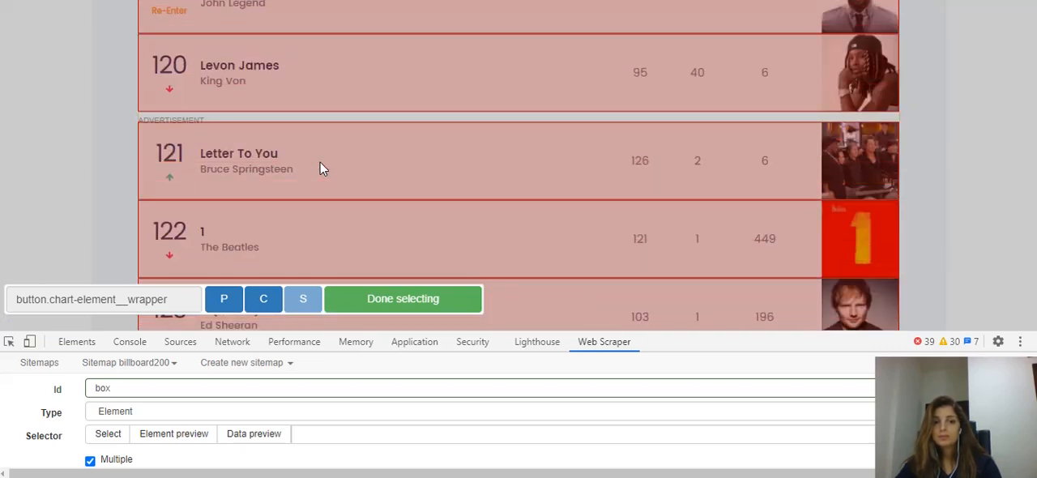
pyautogui.scroll(-17, 421, 169)
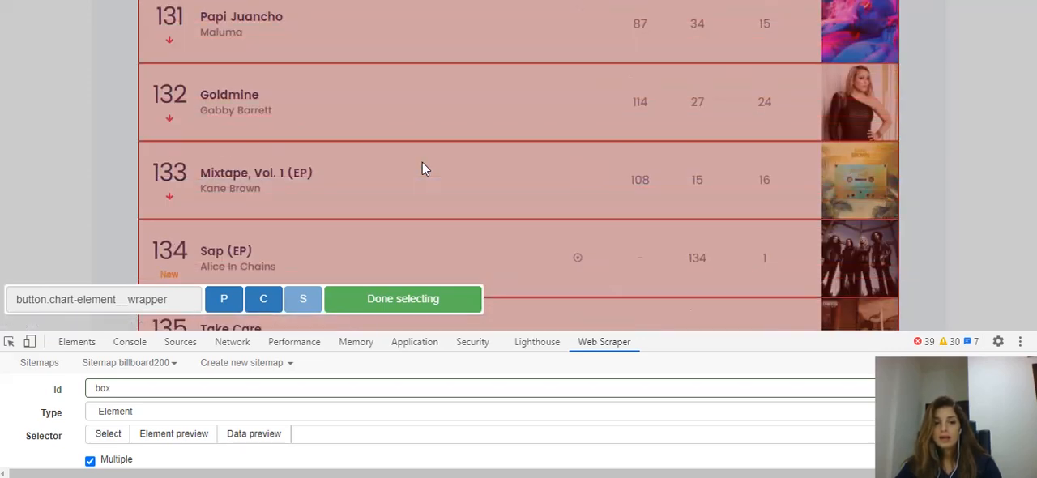
pyautogui.scroll(-9, 422, 169)
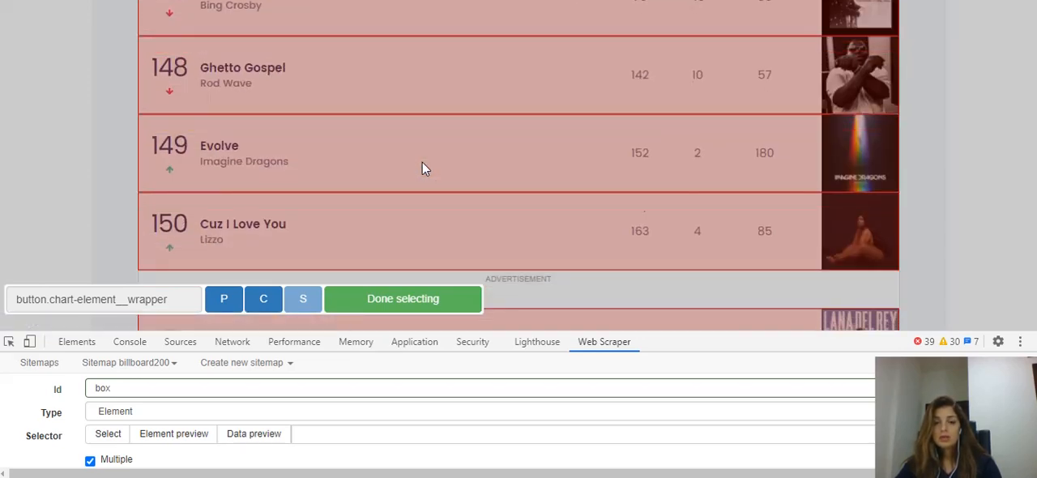
pyautogui.scroll(-3, 422, 169)
pyautogui.scroll(-2, 762, 172)
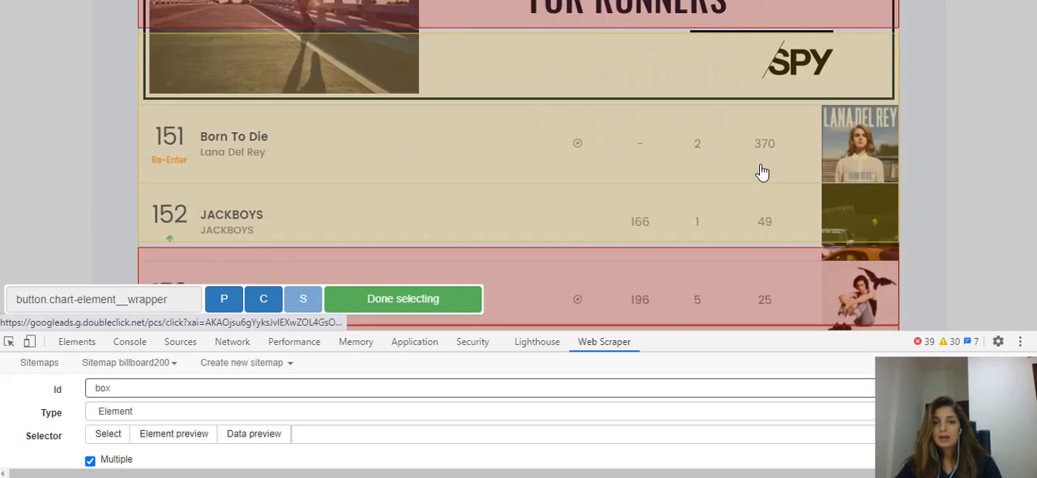
pyautogui.scroll(-4, 762, 172)
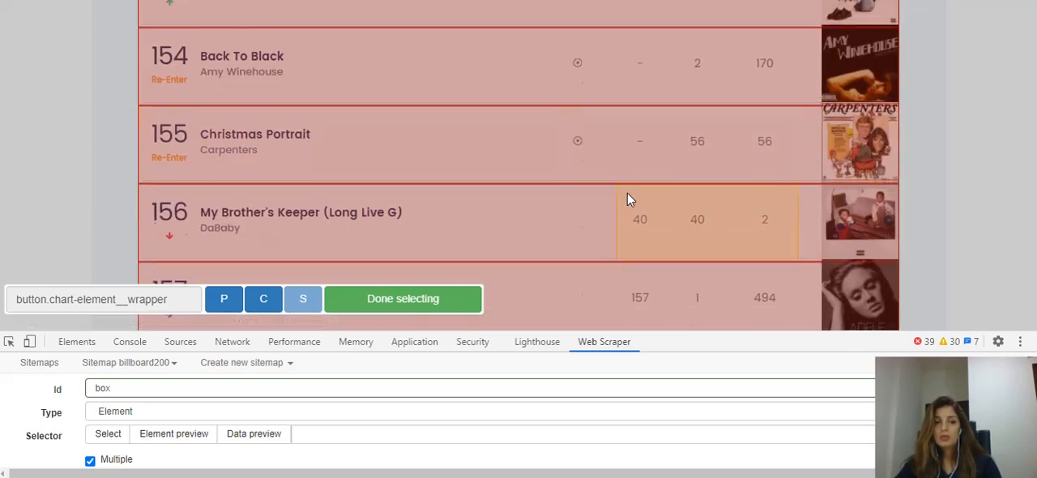
pyautogui.scroll(-20, 630, 199)
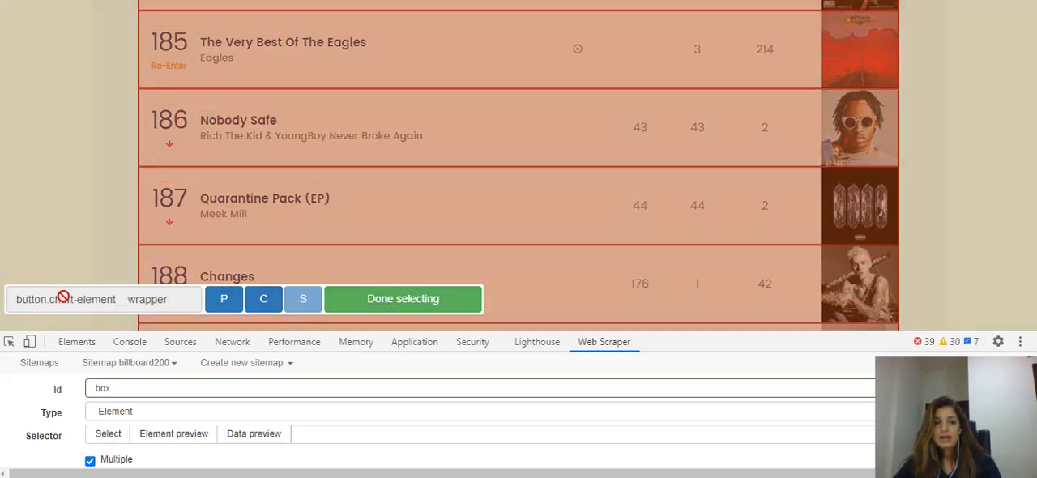
# Finish the element selection and save the box selector with _root as its parent
pyautogui.click(408, 300)
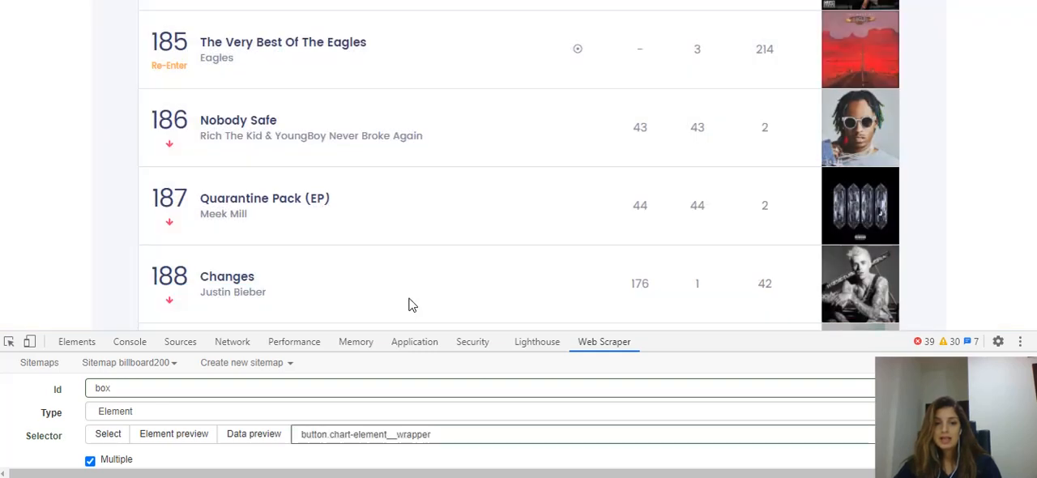
pyautogui.scroll(-2, 409, 305)
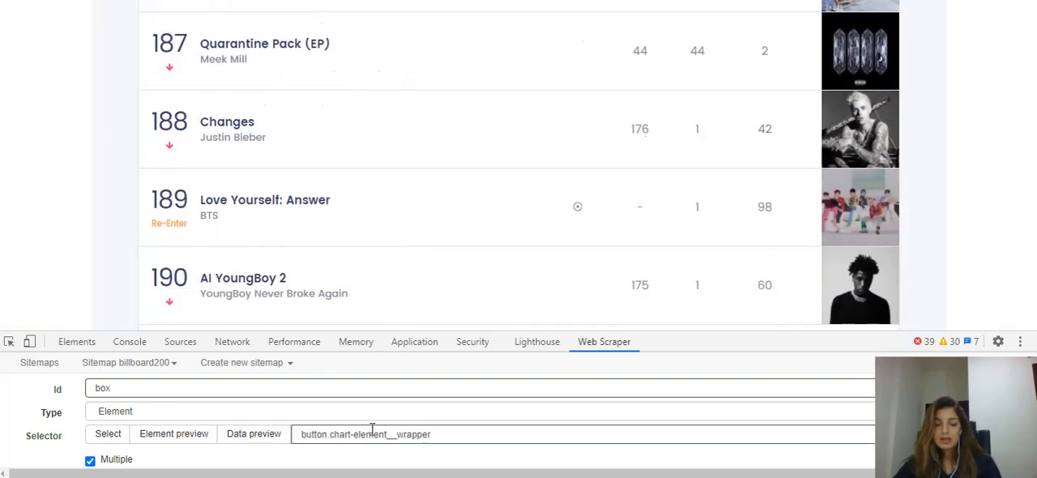
pyautogui.scroll(-1, 370, 429)
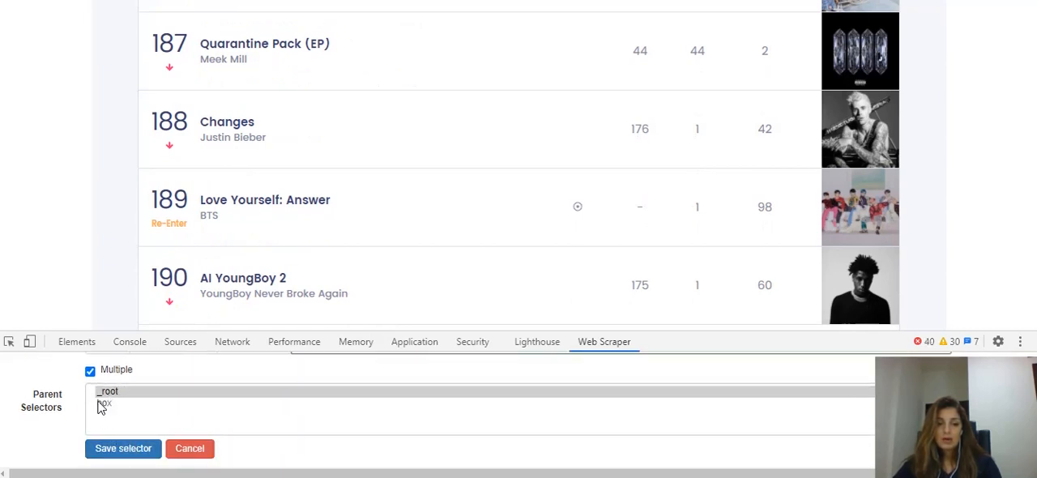
pyautogui.click(139, 453)
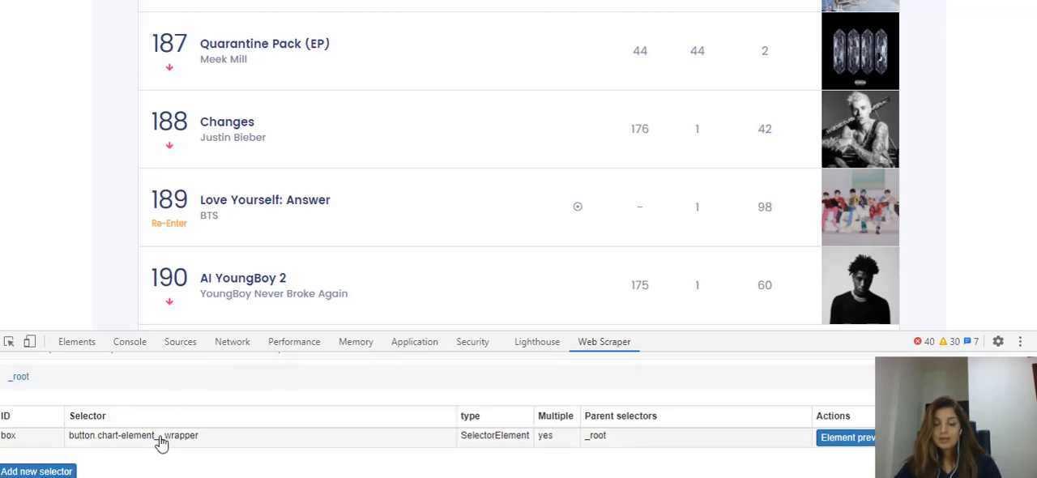
# Open the box selector and start a new child selector inside it with the id song
pyautogui.click(471, 438)
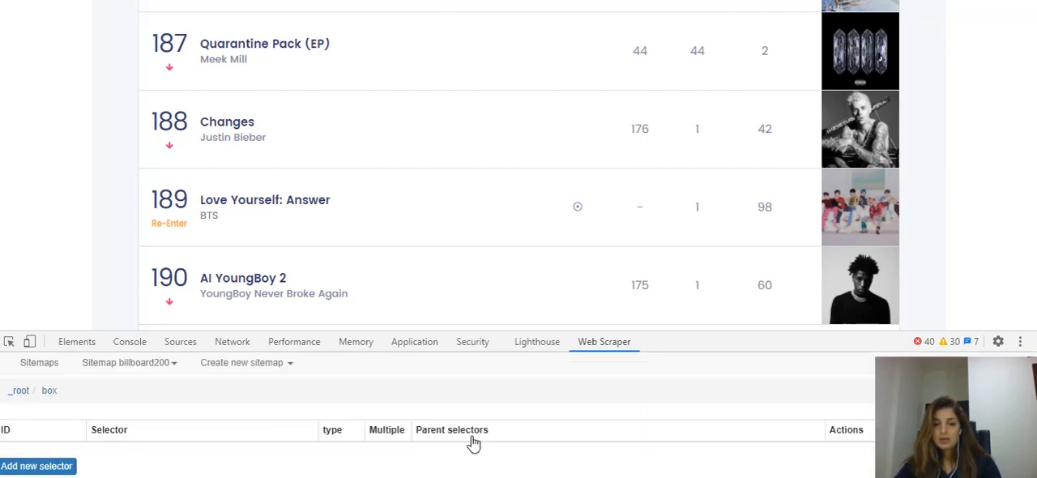
pyautogui.click(20, 391)
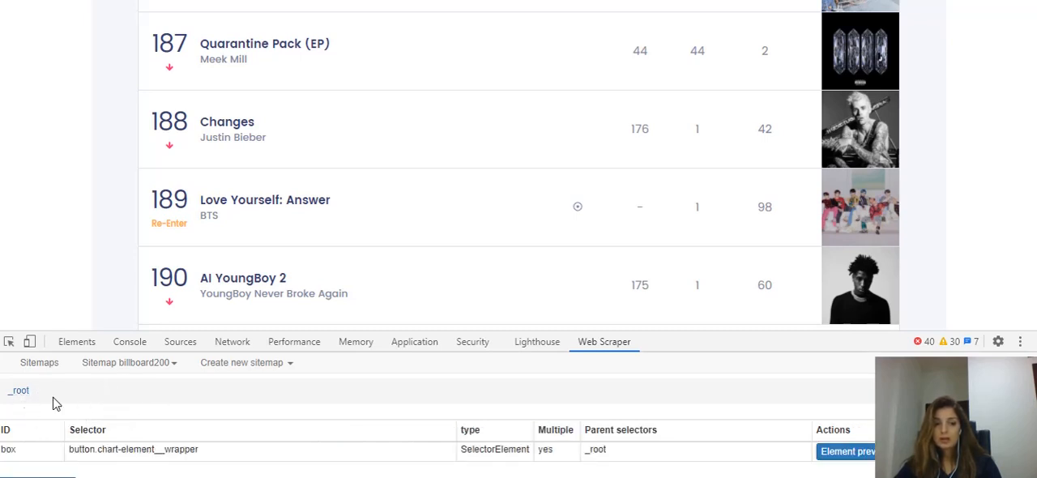
pyautogui.click(140, 457)
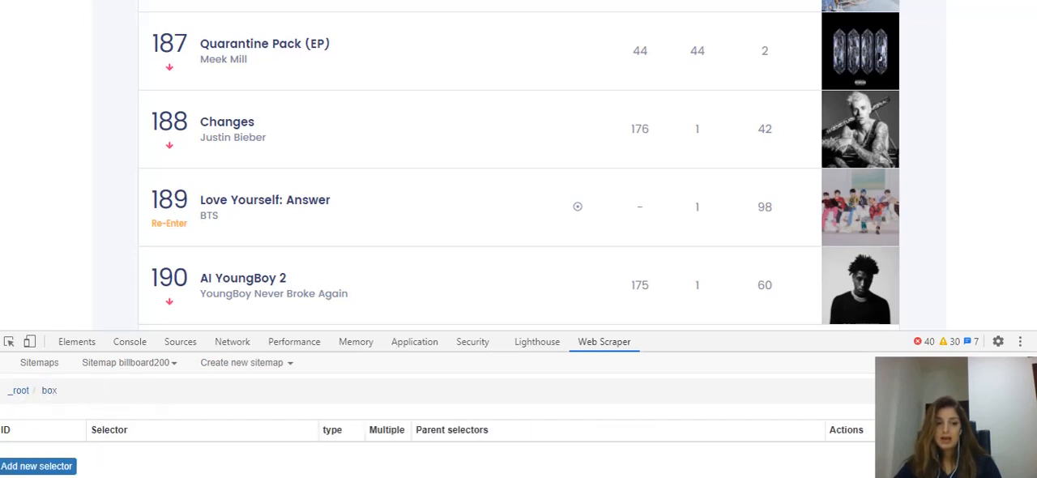
pyautogui.click(37, 467)
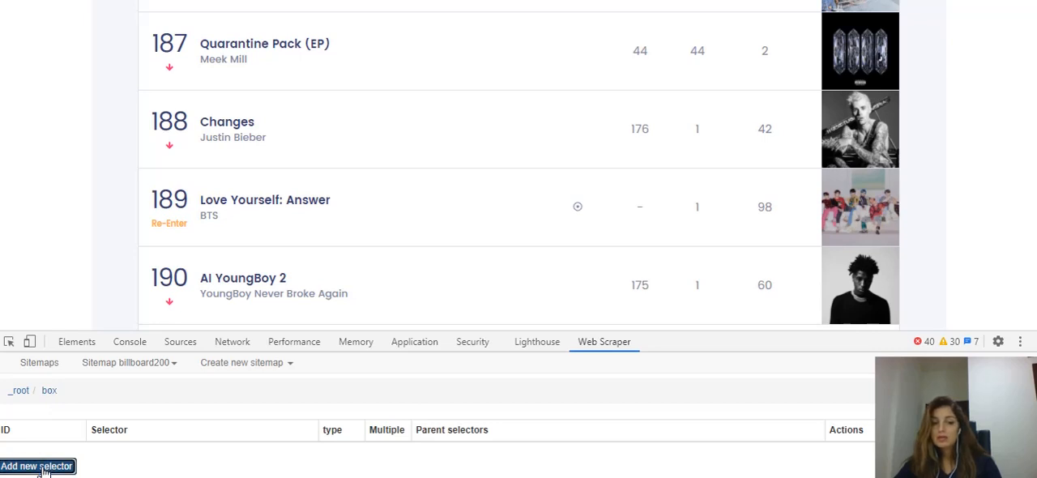
pyautogui.click(162, 389)
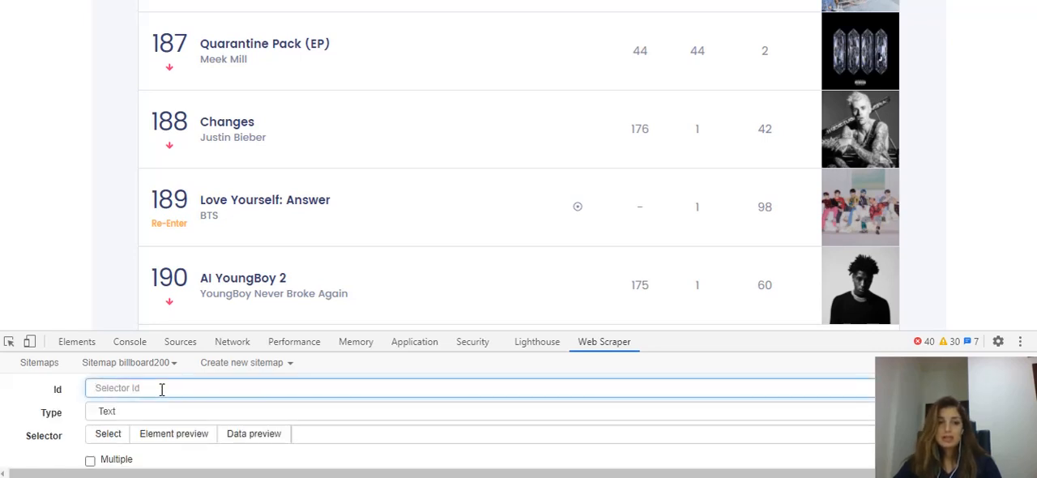
pyautogui.write('song')
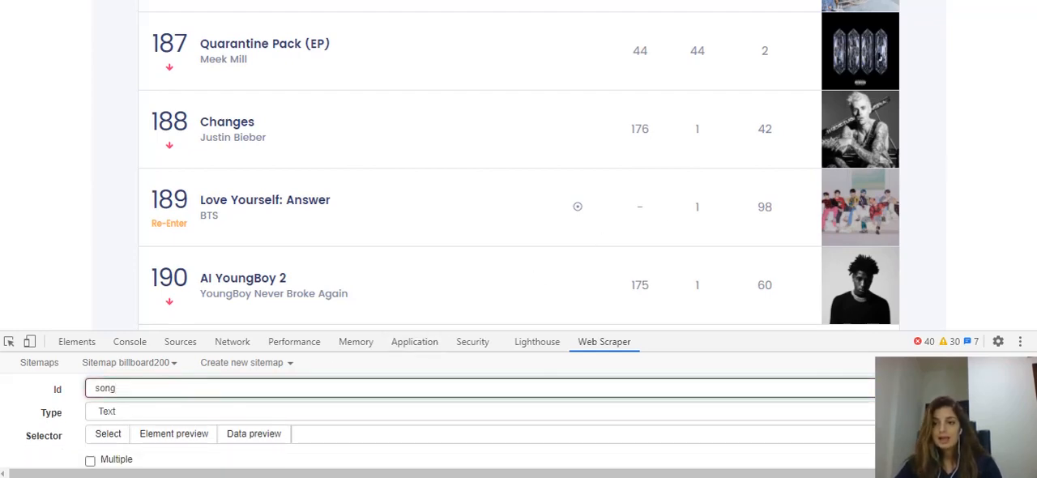
# Pick the title El Ultimo Tour del Mundo in the first chart row as the song selector's element and save the selector
pyautogui.moveTo(1036, 272)
pyautogui.mouseDown()
pyautogui.moveTo(1036, 17)
pyautogui.moveTo(1036, 36)
pyautogui.mouseUp()
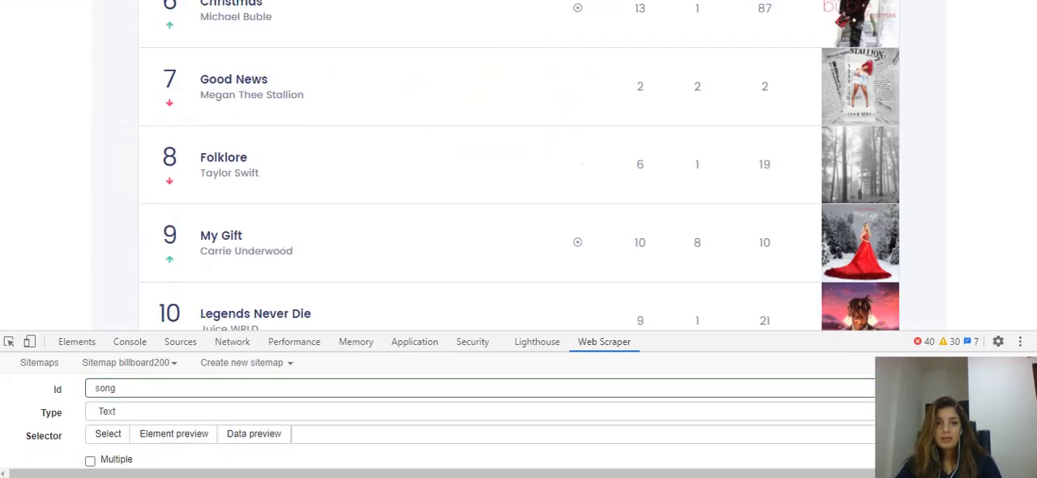
pyautogui.scroll(7, 523, 203)
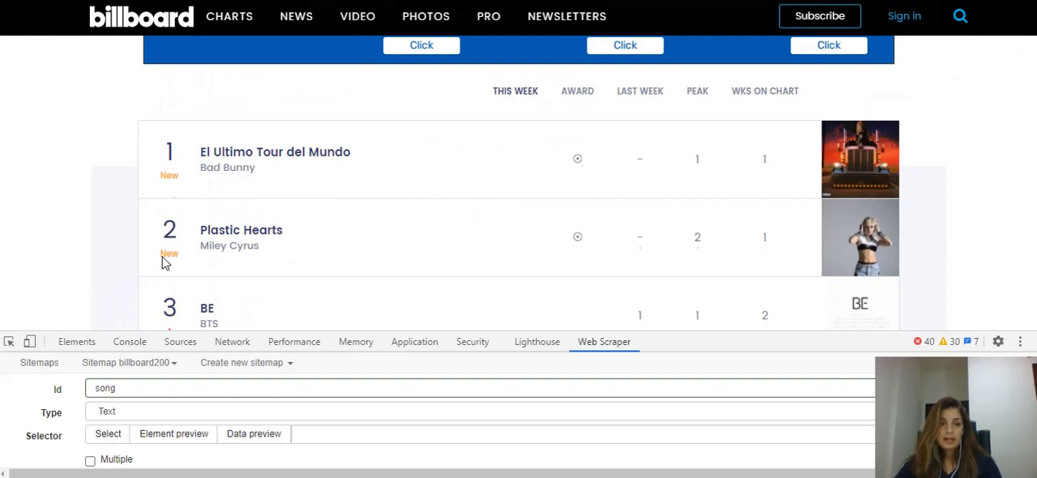
pyautogui.click(108, 434)
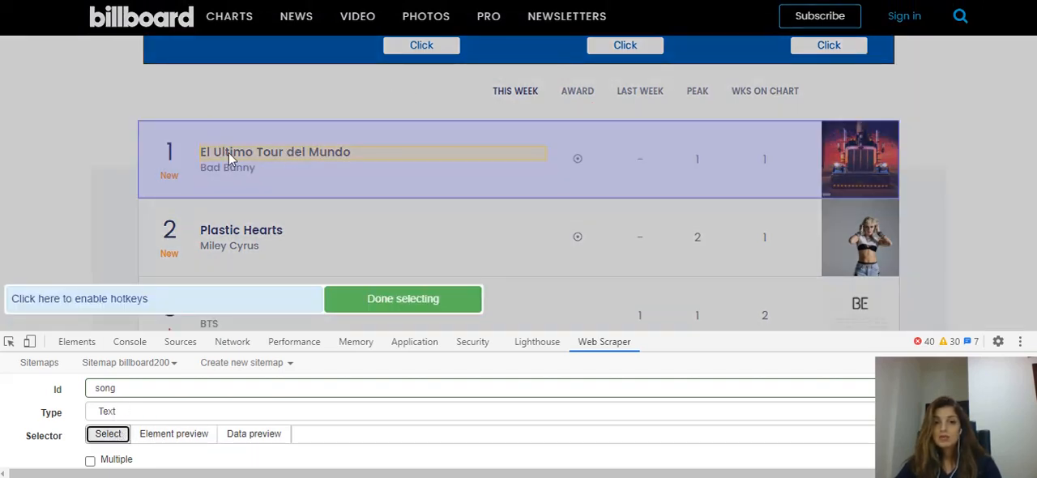
pyautogui.click(281, 159)
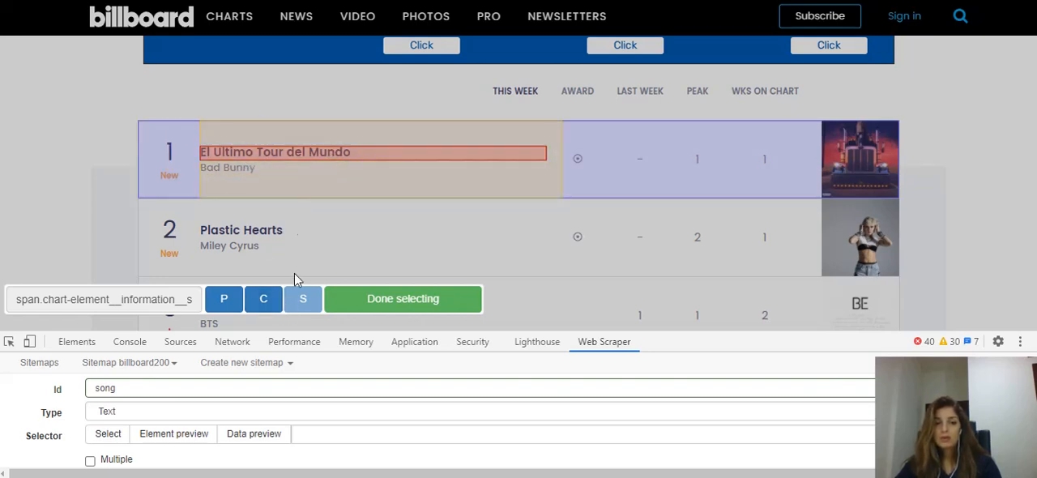
pyautogui.click(401, 300)
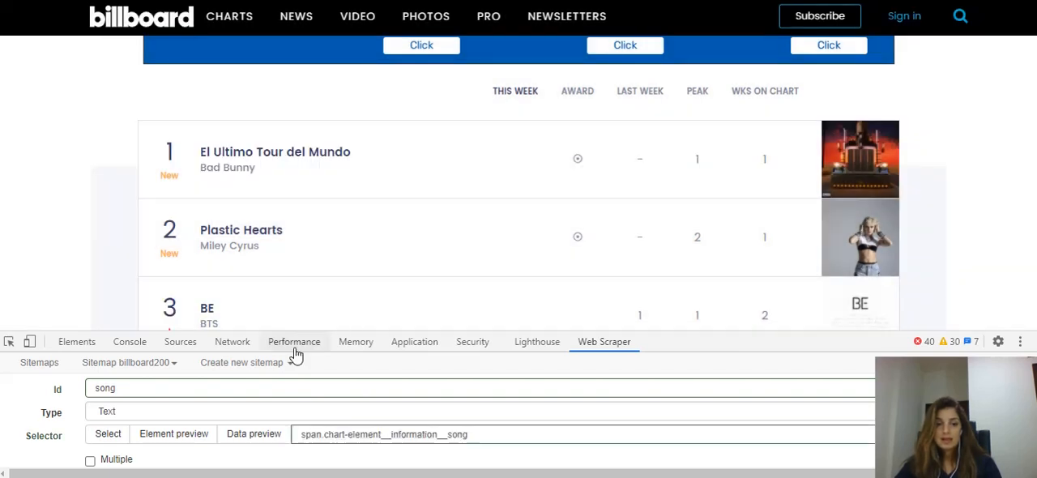
pyautogui.scroll(-5, 142, 425)
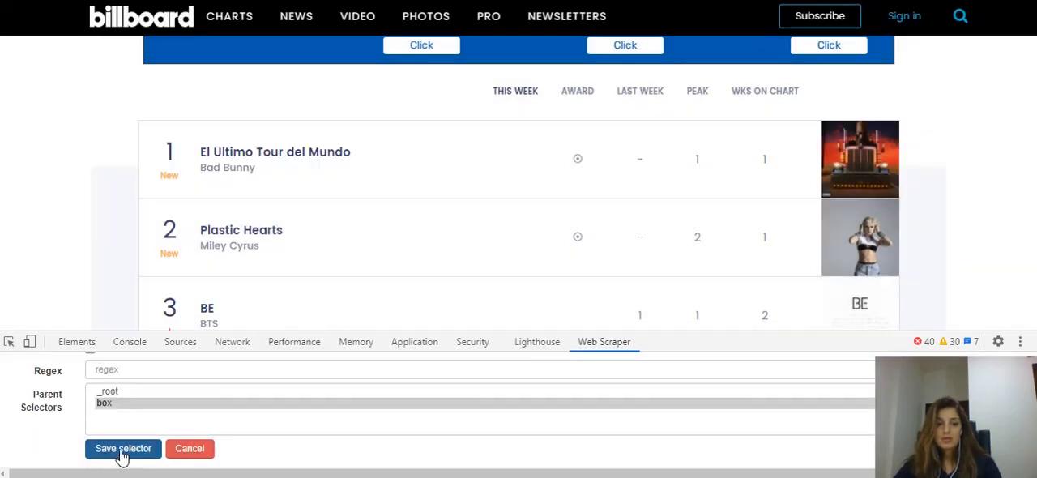
pyautogui.click(121, 453)
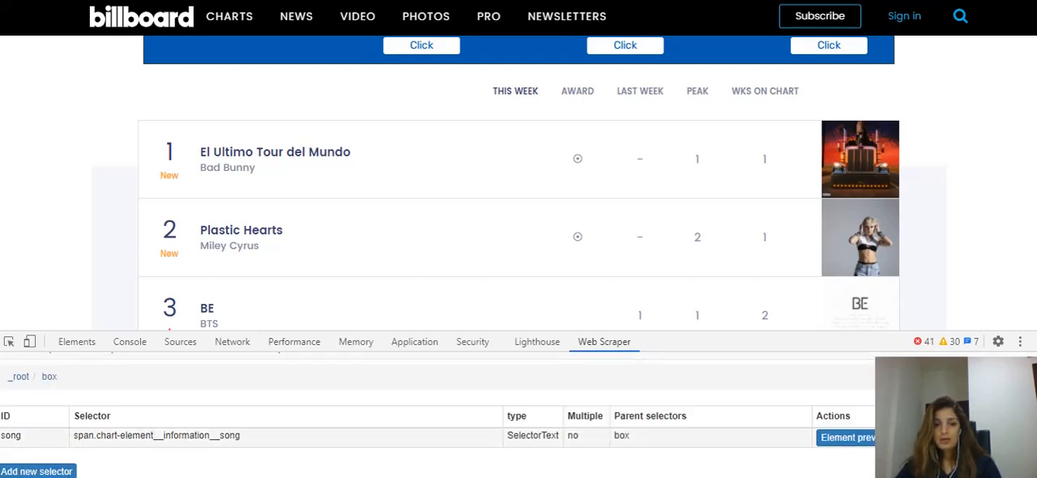
# Preview the data of the song selector, look through the listed titles, and close the preview
pyautogui.click(928, 438)
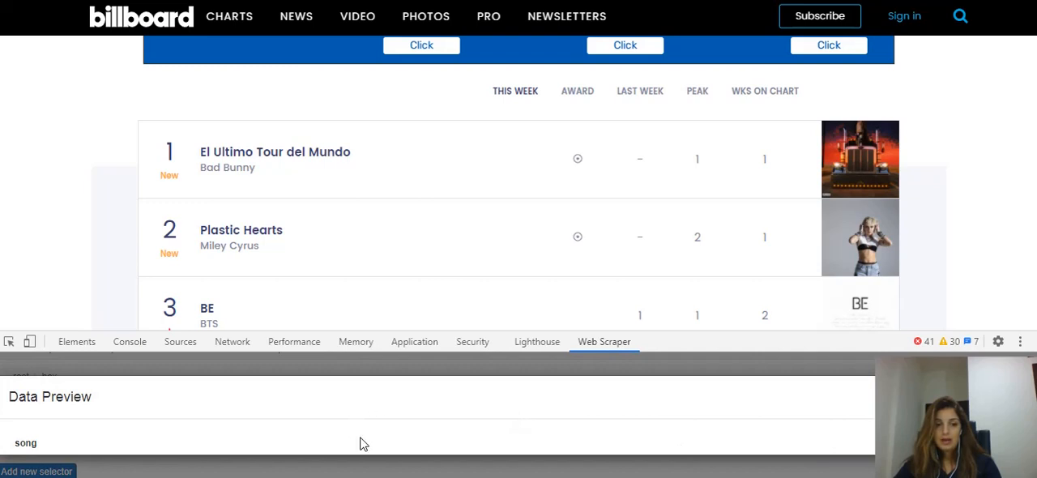
pyautogui.scroll(-5, 362, 444)
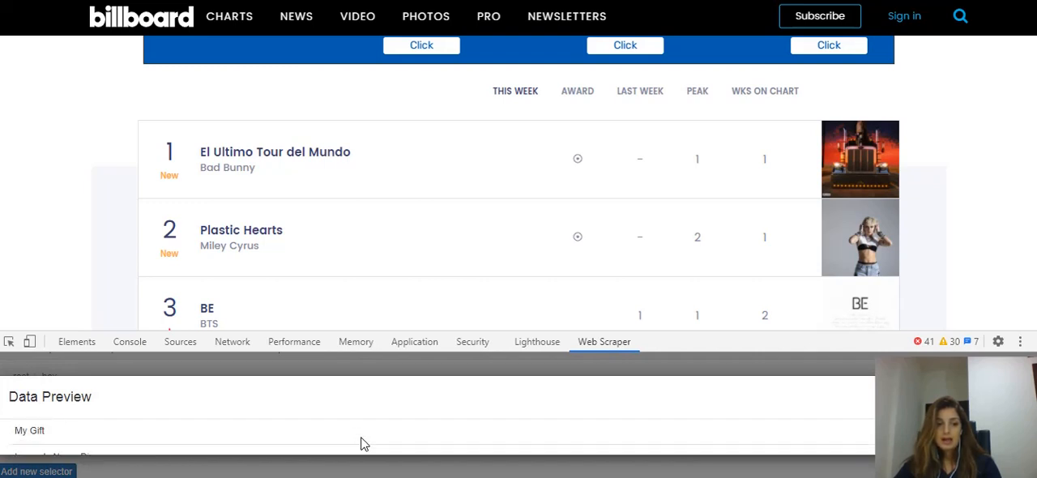
pyautogui.scroll(-8, 363, 444)
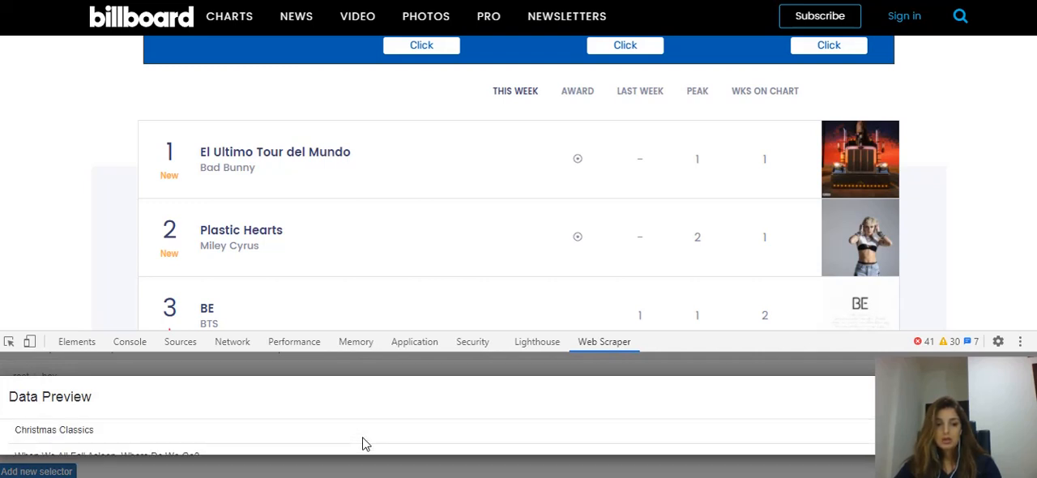
pyautogui.scroll(12, 362, 444)
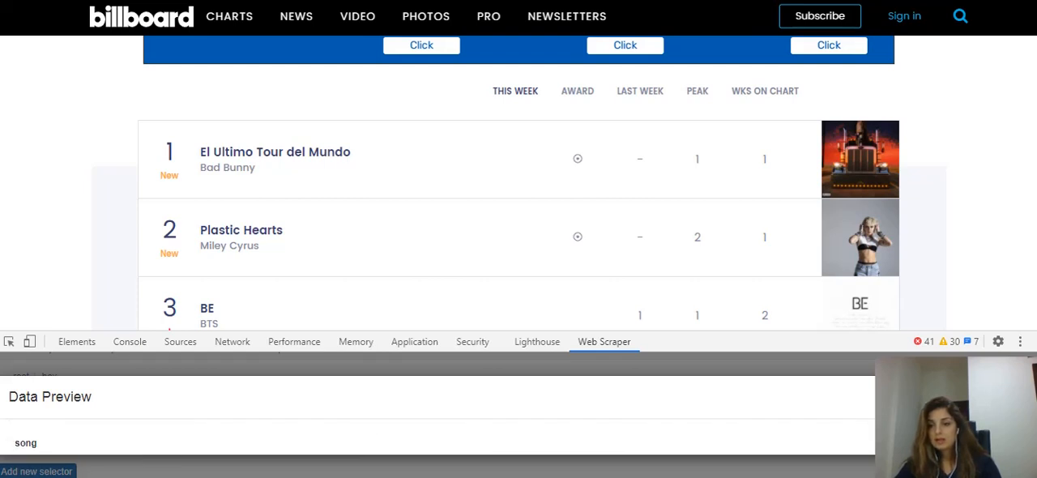
pyautogui.press('Escape')
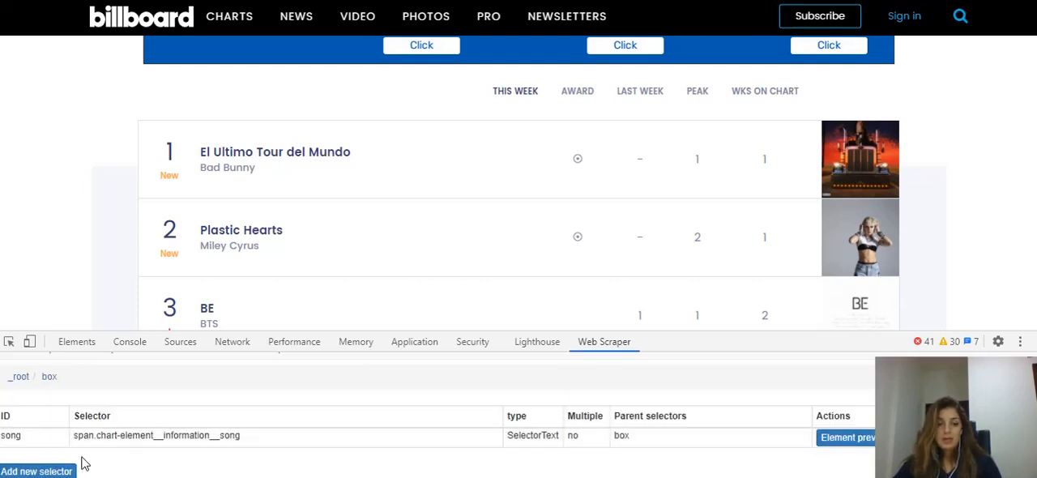
# Start another child selector inside box with the id Position
pyautogui.click(47, 471)
pyautogui.click(231, 375)
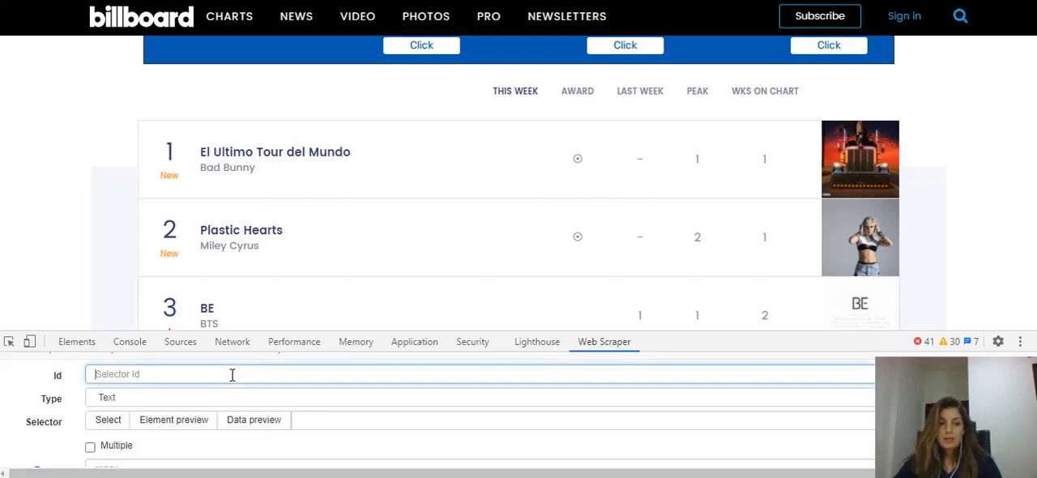
pyautogui.write('Positio')
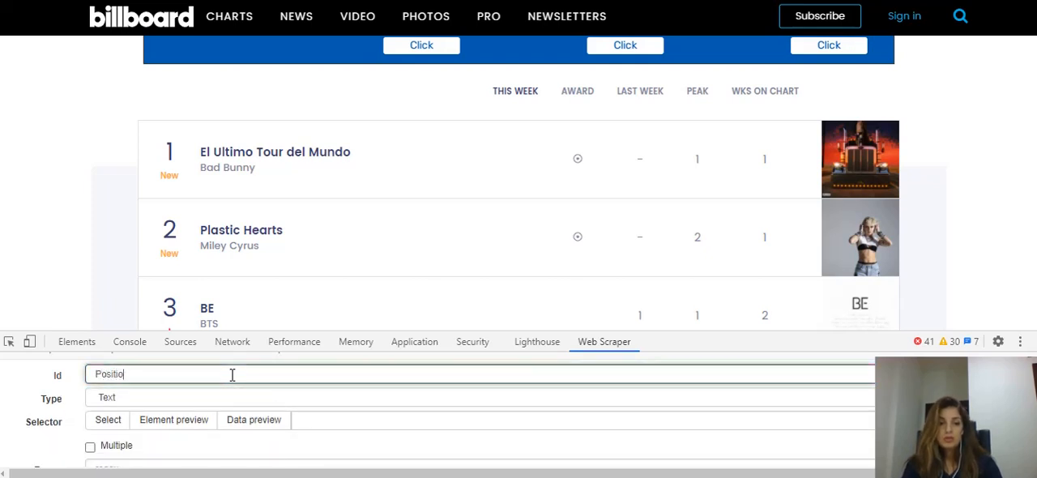
pyautogui.write('n')
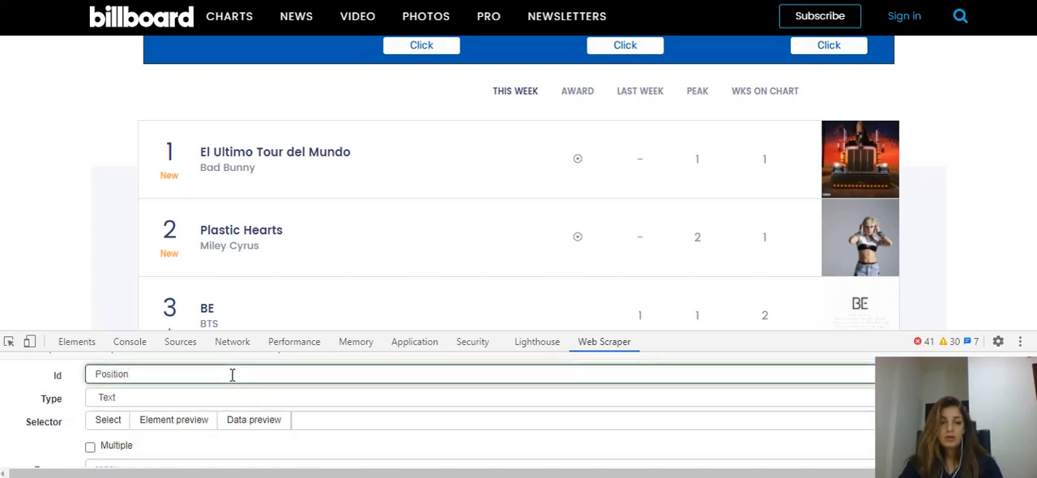
# Pick the rank number 1 in the first chart row as the Position selector's element and save the selector under box
pyautogui.click(108, 421)
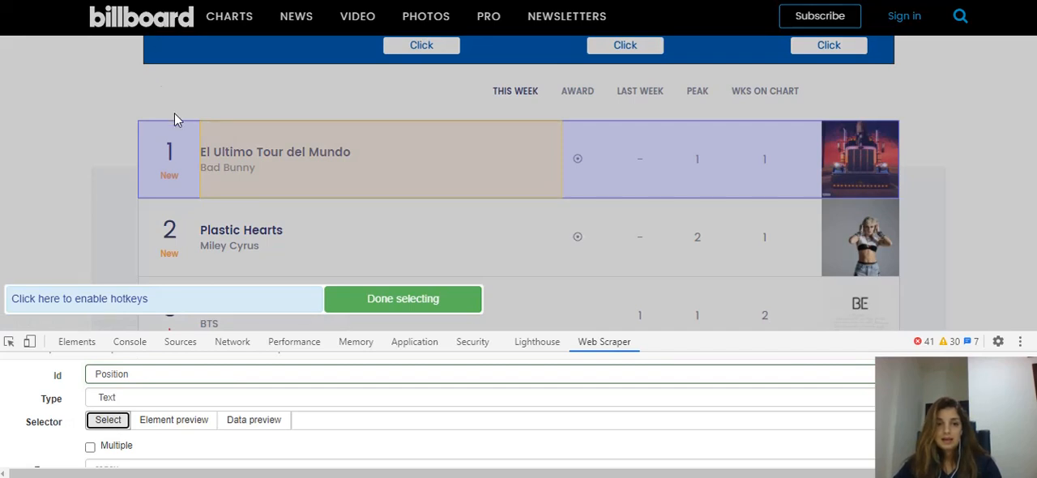
pyautogui.click(170, 157)
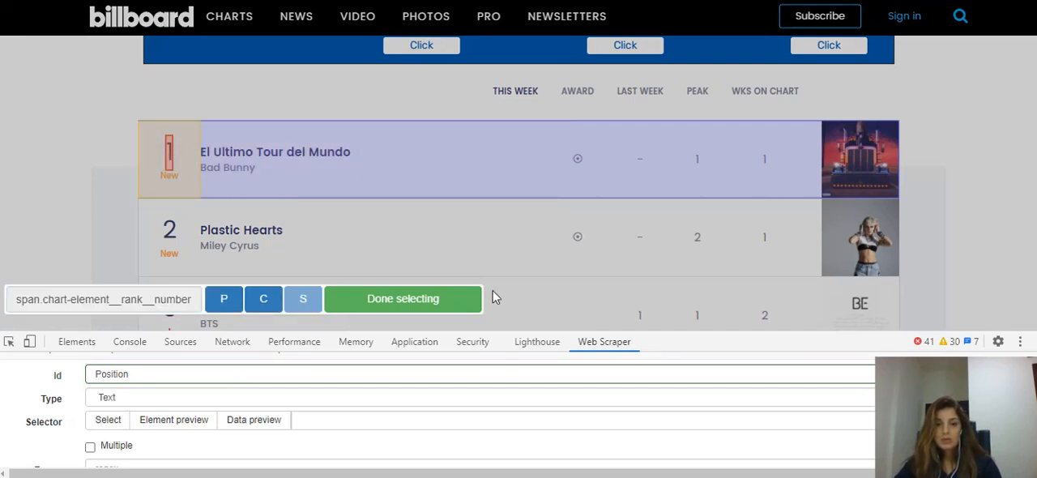
pyautogui.click(435, 300)
pyautogui.scroll(-3, 202, 451)
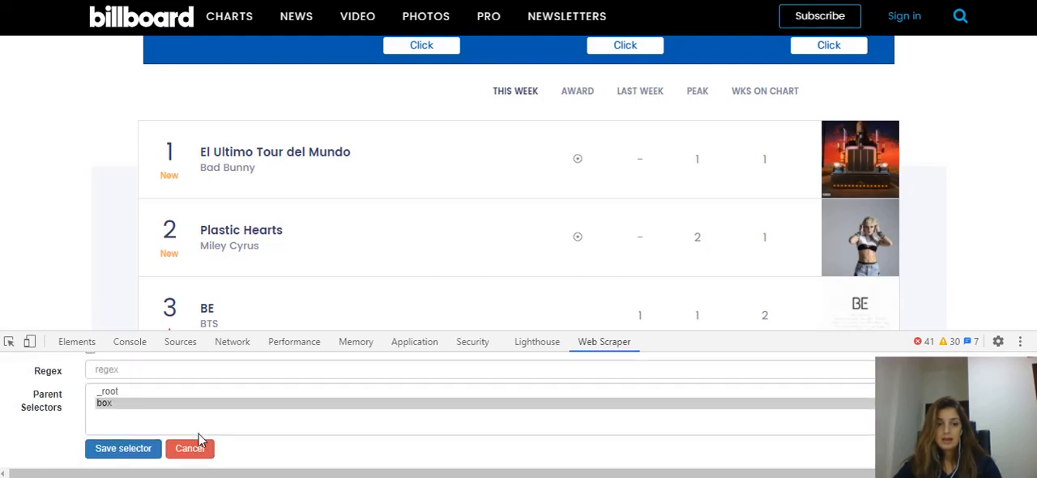
pyautogui.click(122, 448)
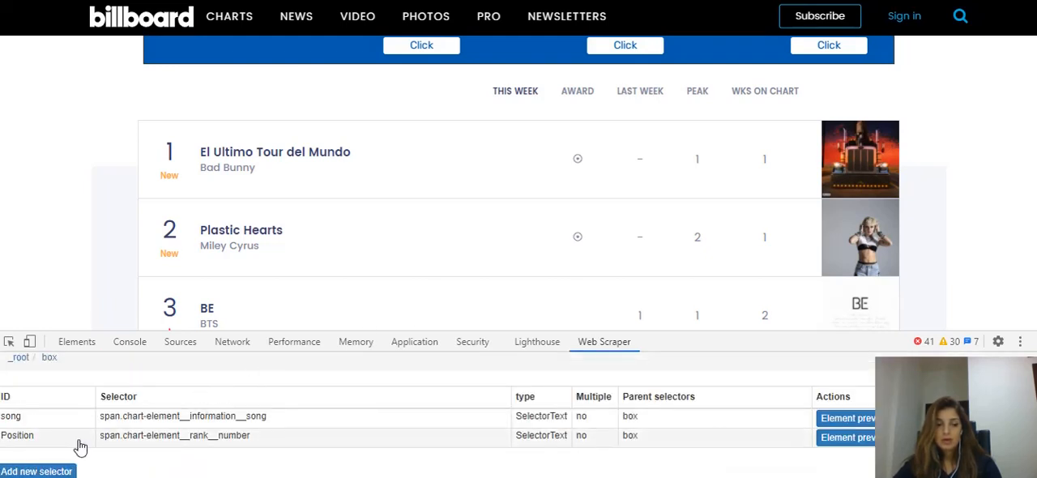
# Start a further text selector inside box with the id artist
pyautogui.click(63, 472)
pyautogui.scroll(2, 170, 381)
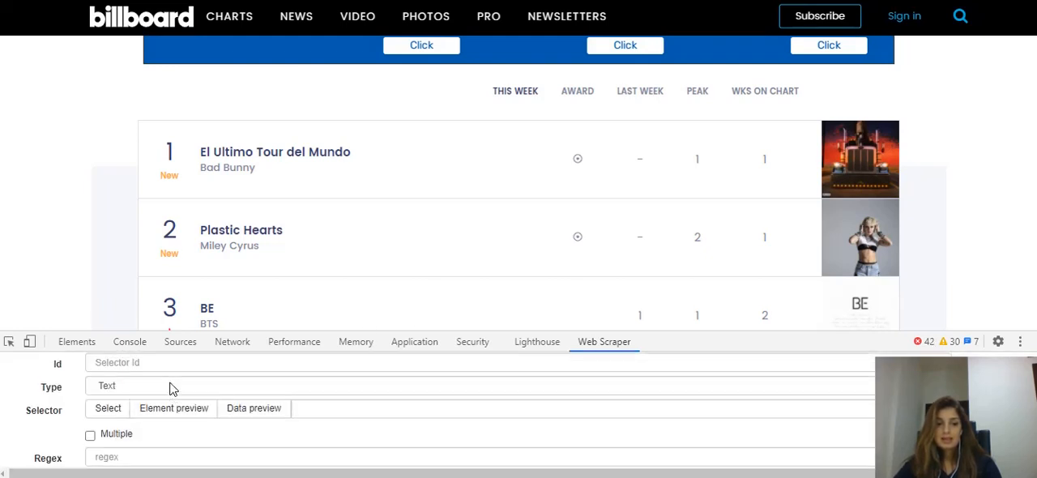
pyautogui.click(165, 389)
pyautogui.write('Song')
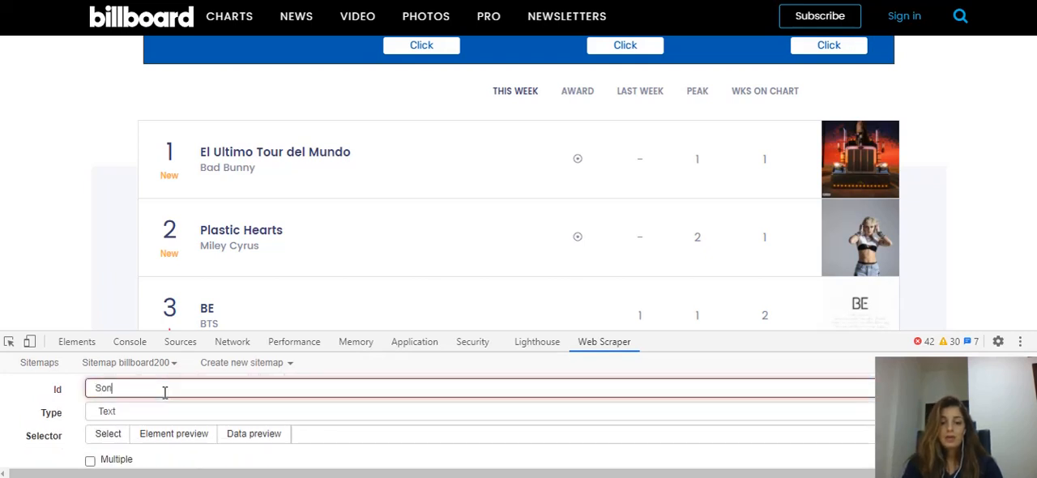
pyautogui.press('BackSpace')
pyautogui.press('BackSpace')
pyautogui.press('BackSpace')
pyautogui.press('BackSpace')
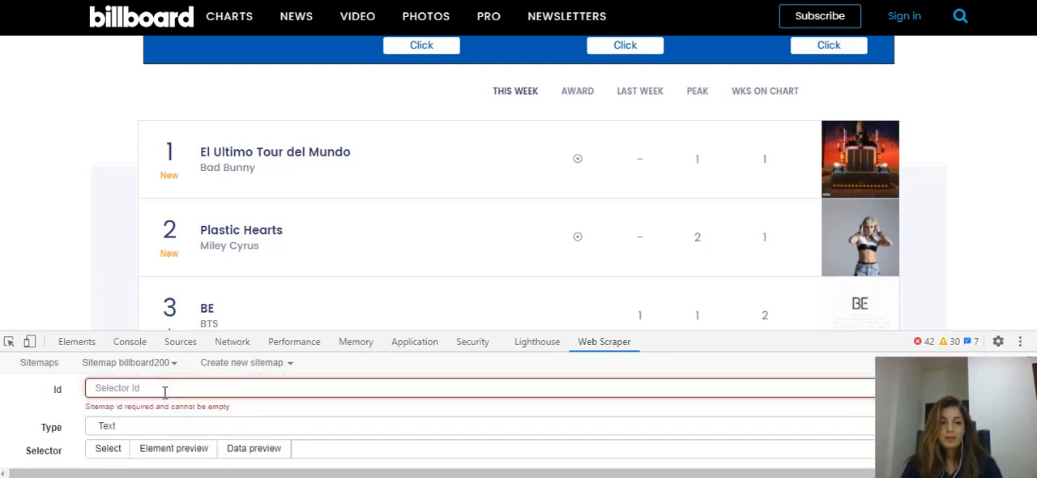
pyautogui.write('a')
pyautogui.press('BackSpace')
pyautogui.write('artist')
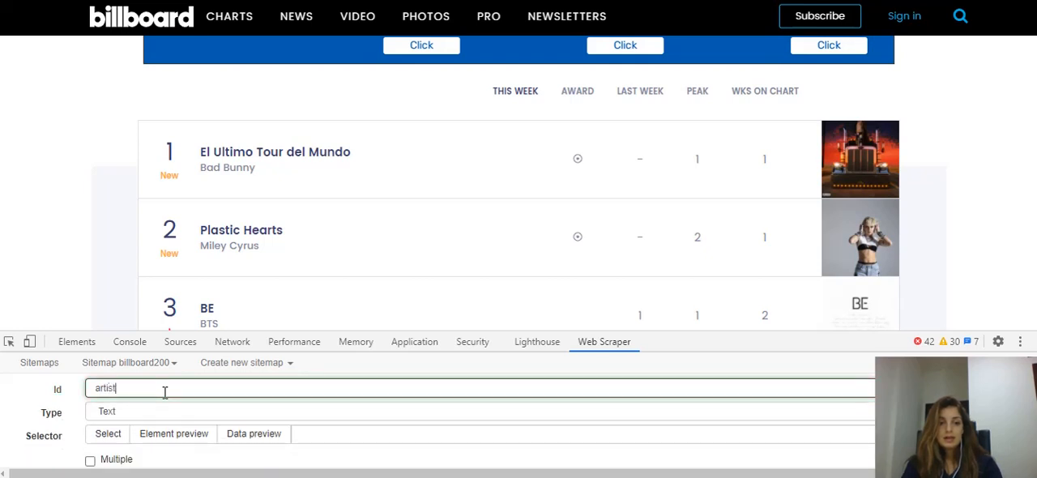
# Pick the artist name below the first chart row's title as the artist selector's element and save the selector under box
pyautogui.click(105, 434)
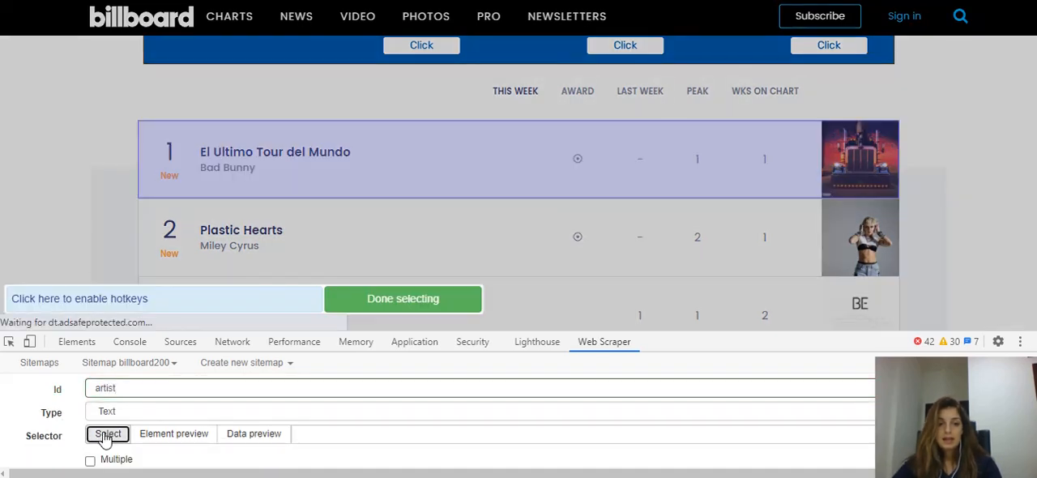
pyautogui.click(218, 167)
pyautogui.click(389, 302)
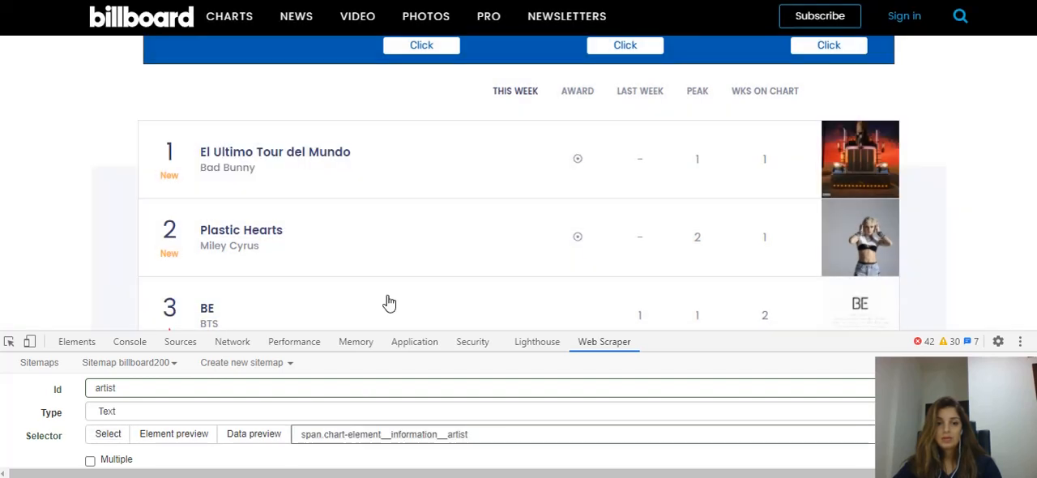
pyautogui.scroll(-5, 231, 397)
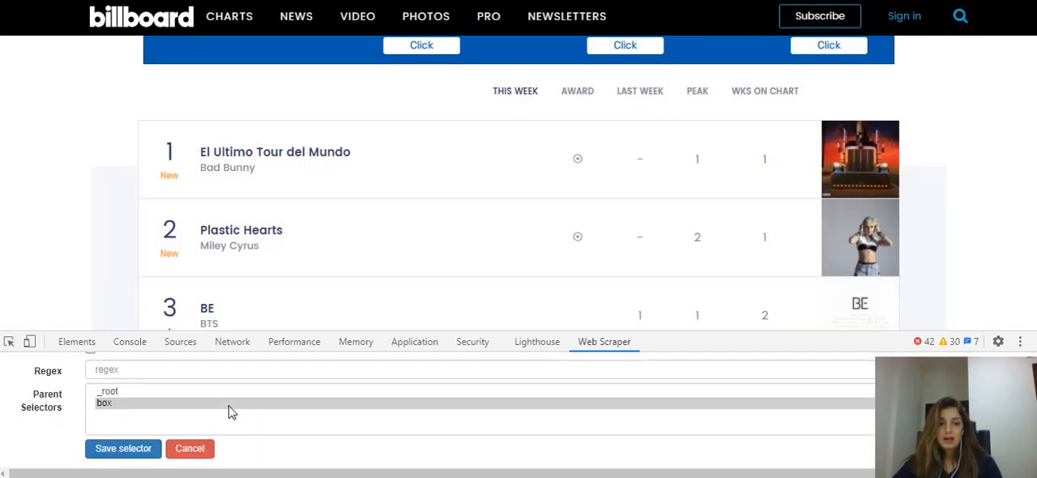
pyautogui.click(118, 449)
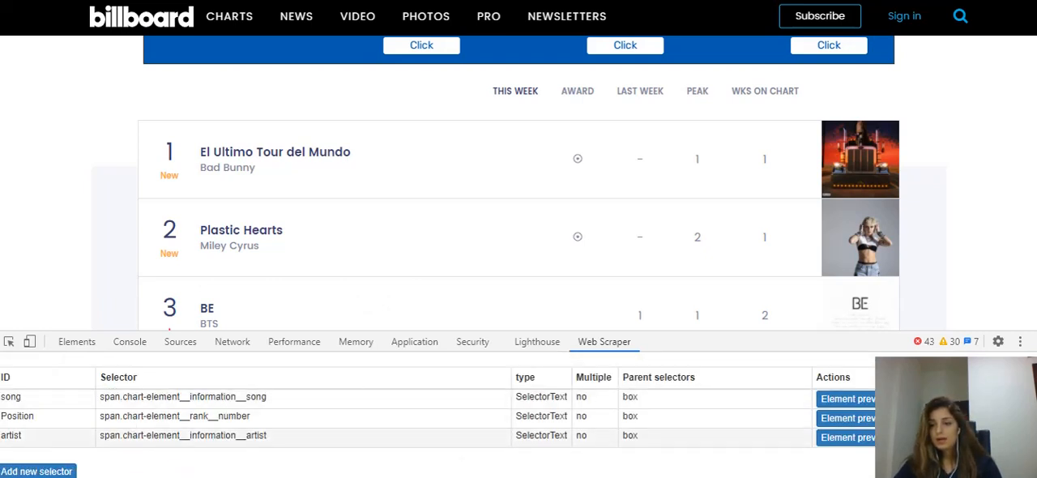
# Preview the data of the artist selector, look through the listed names, and close the preview
pyautogui.click(926, 437)
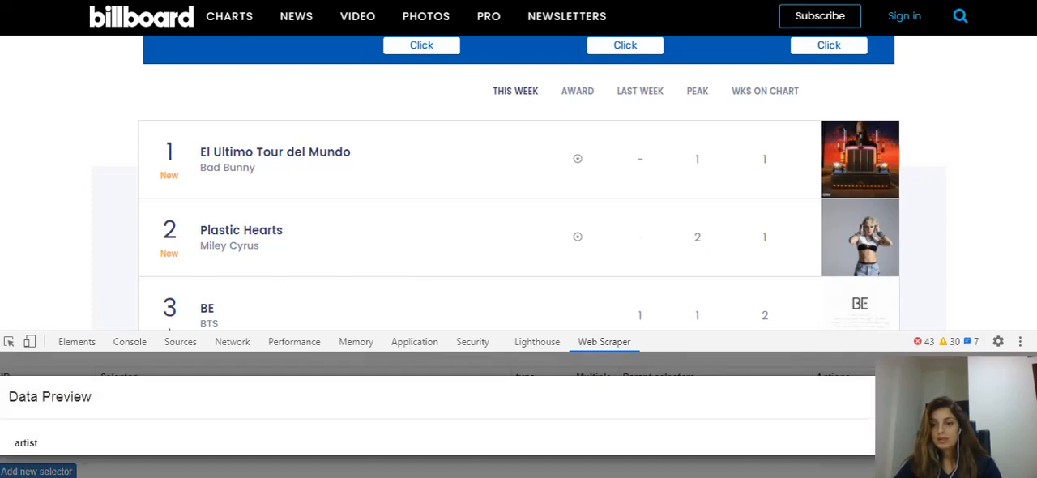
pyautogui.scroll(-10, 279, 428)
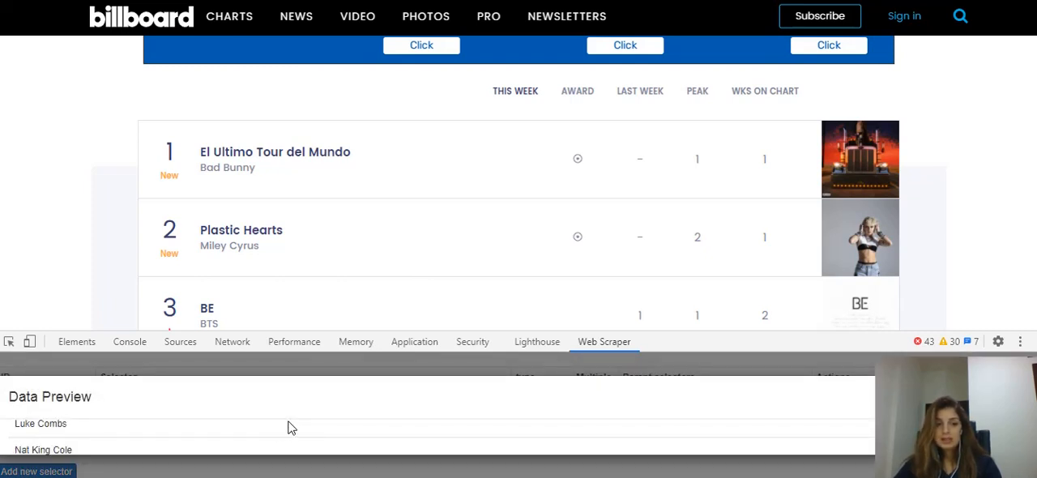
pyautogui.click(1020, 396)
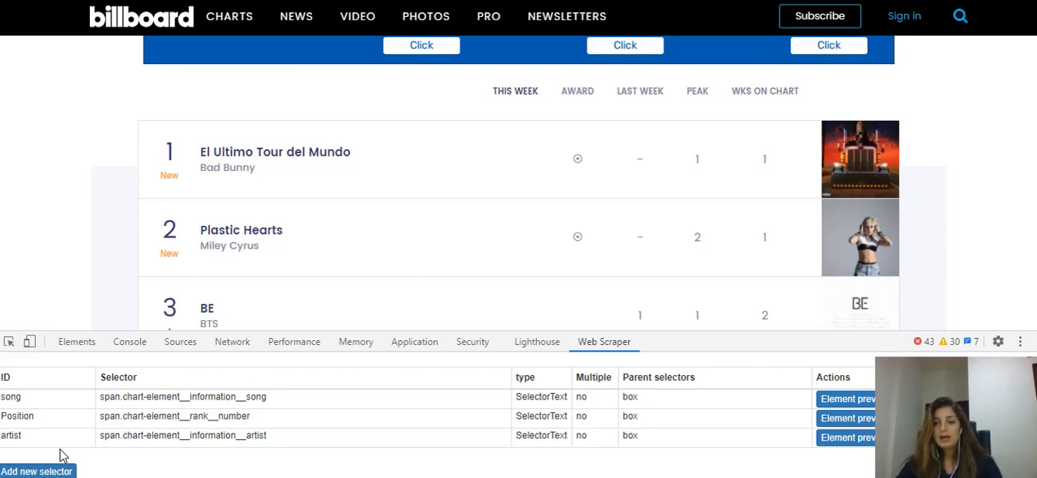
# Return to the _root level of the sitemap and start a new text selector there with the id date
pyautogui.scroll(2, 81, 437)
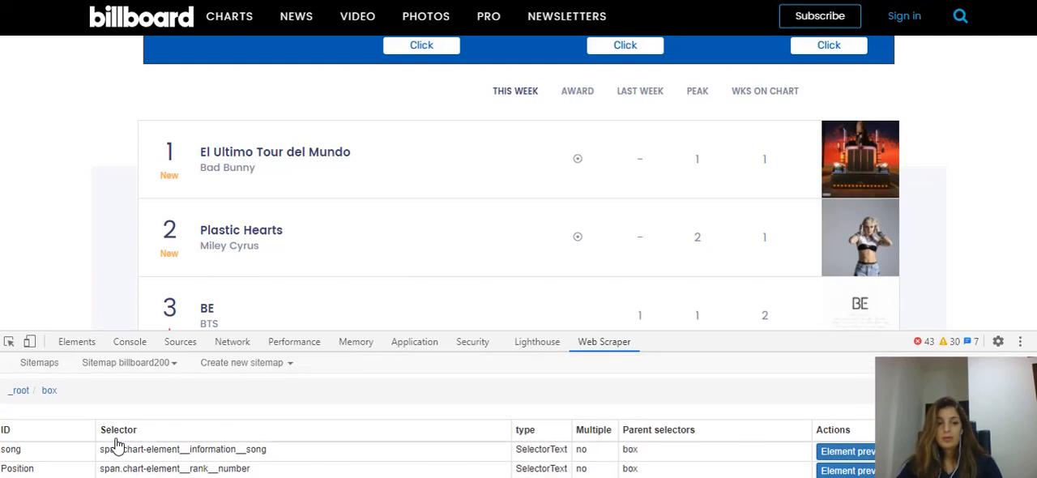
pyautogui.click(22, 393)
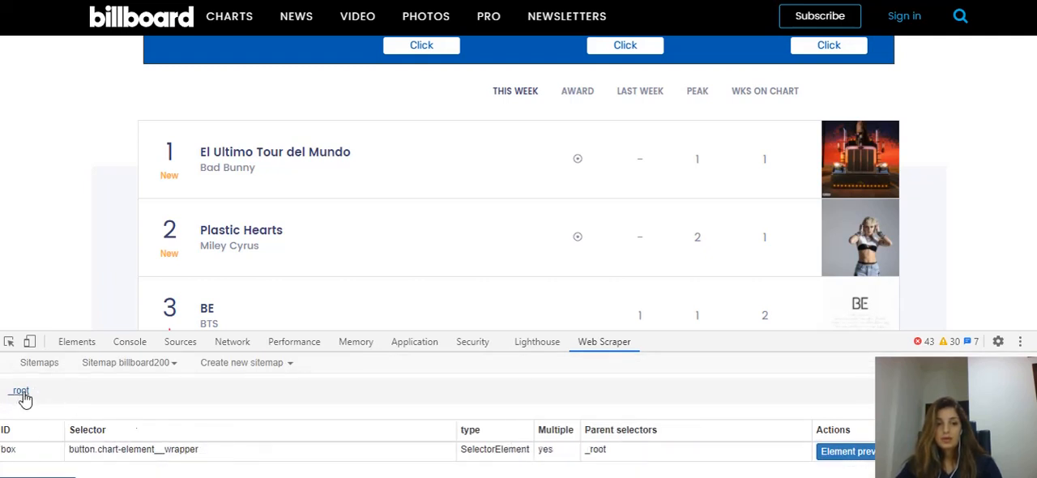
pyautogui.scroll(-1, 146, 413)
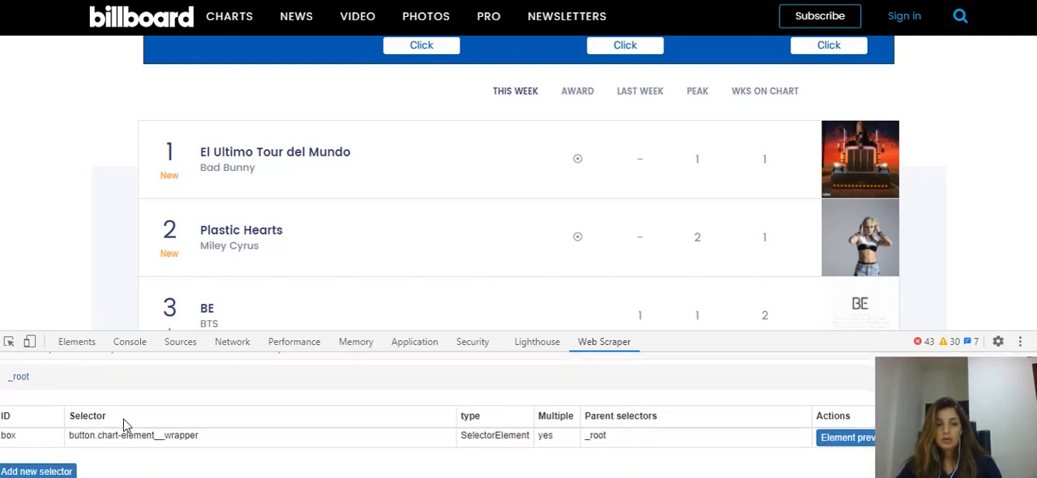
pyautogui.click(54, 470)
pyautogui.click(170, 373)
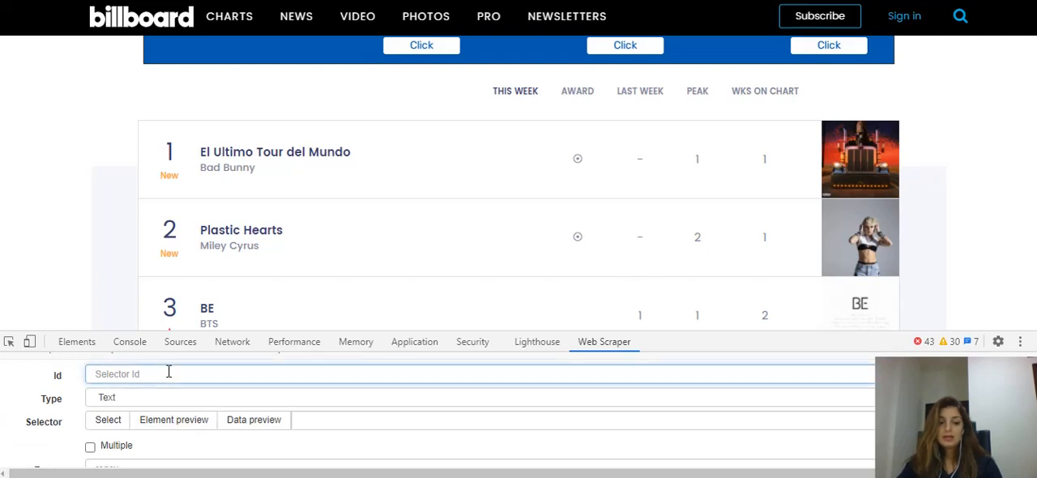
pyautogui.write('date')
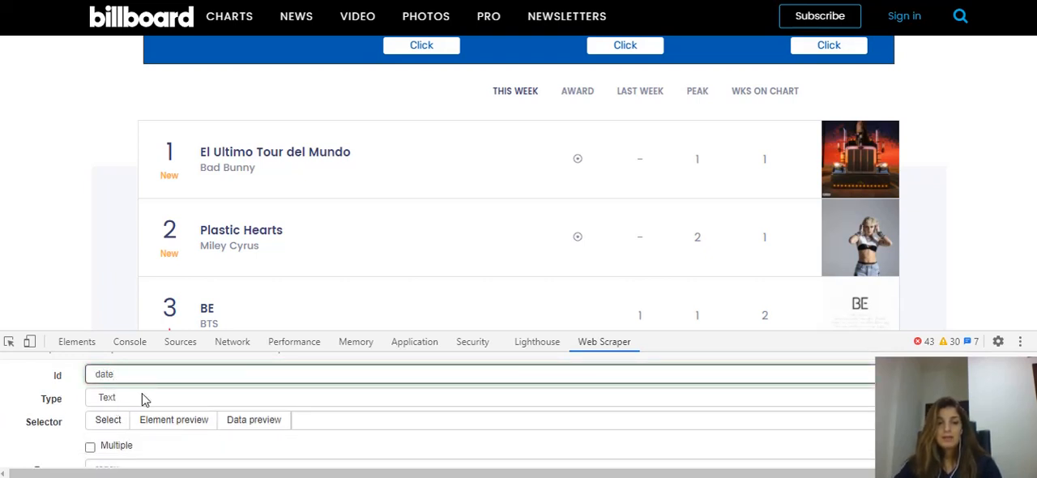
# Pick the chart week's date under the BILLBOARD 200 heading as the date selector's element and save the selector
pyautogui.click(987, 197)
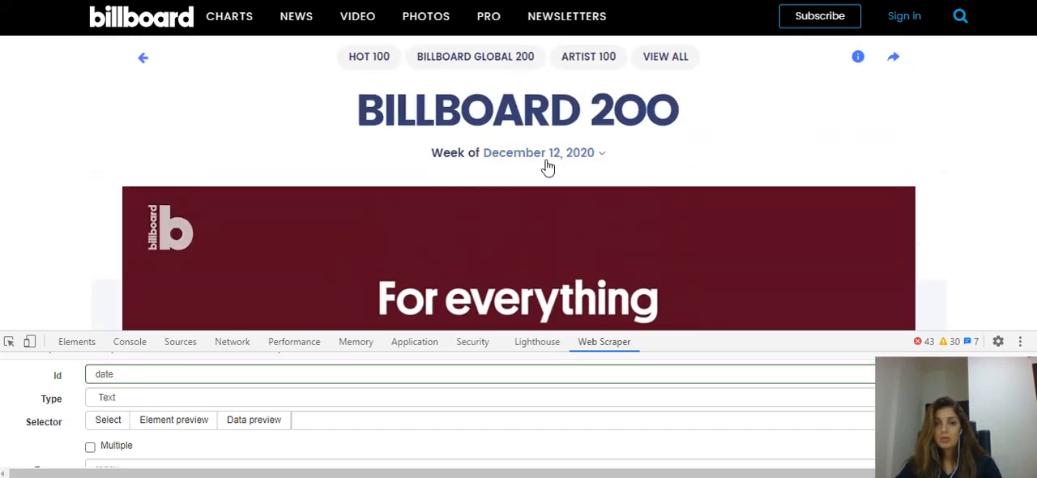
pyautogui.click(108, 422)
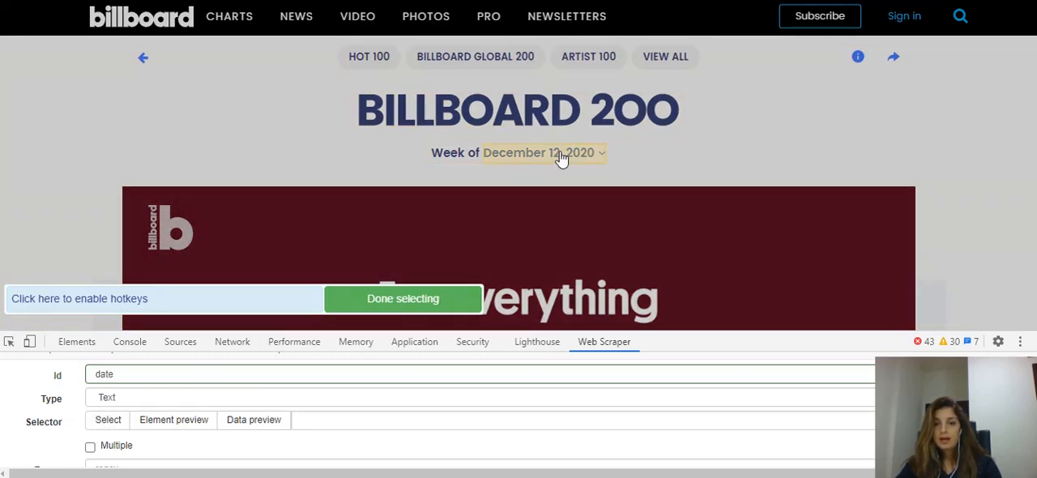
pyautogui.click(561, 156)
pyautogui.click(377, 300)
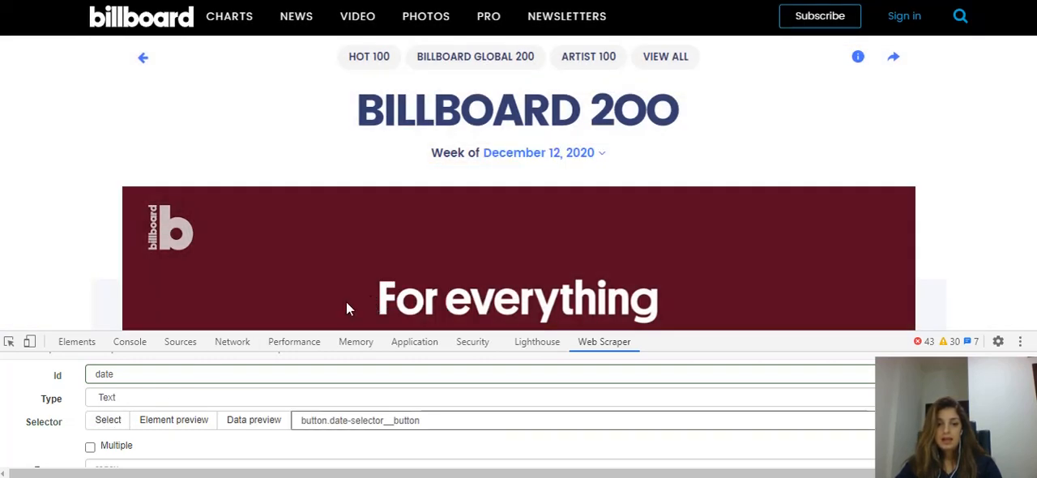
pyautogui.scroll(-3, 179, 439)
pyautogui.click(109, 448)
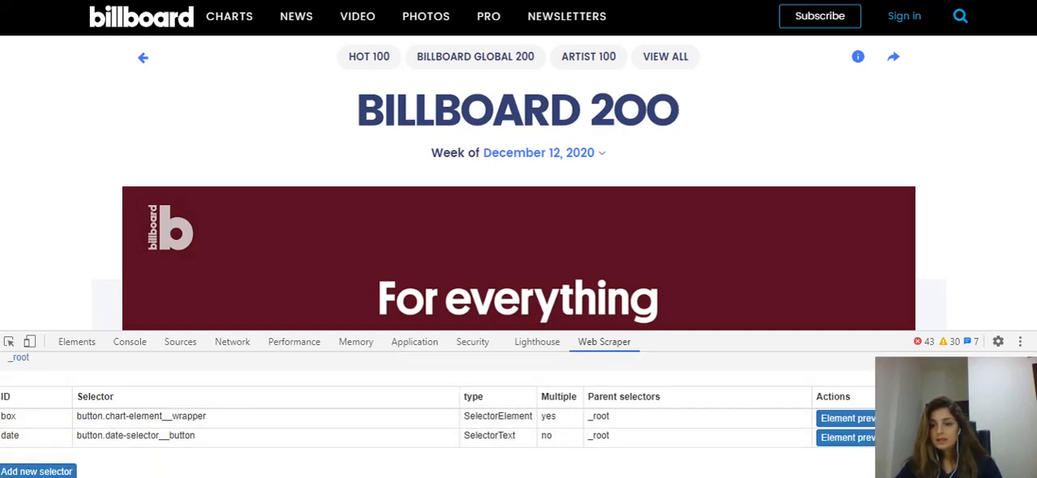
# Preview the data of the date selector and close the preview
pyautogui.click(926, 437)
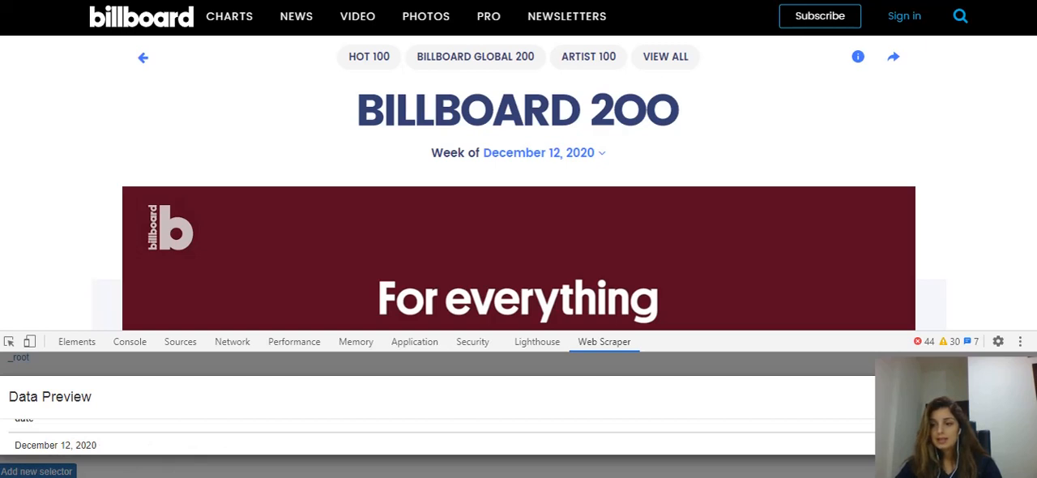
pyautogui.scroll(-1, 437, 437)
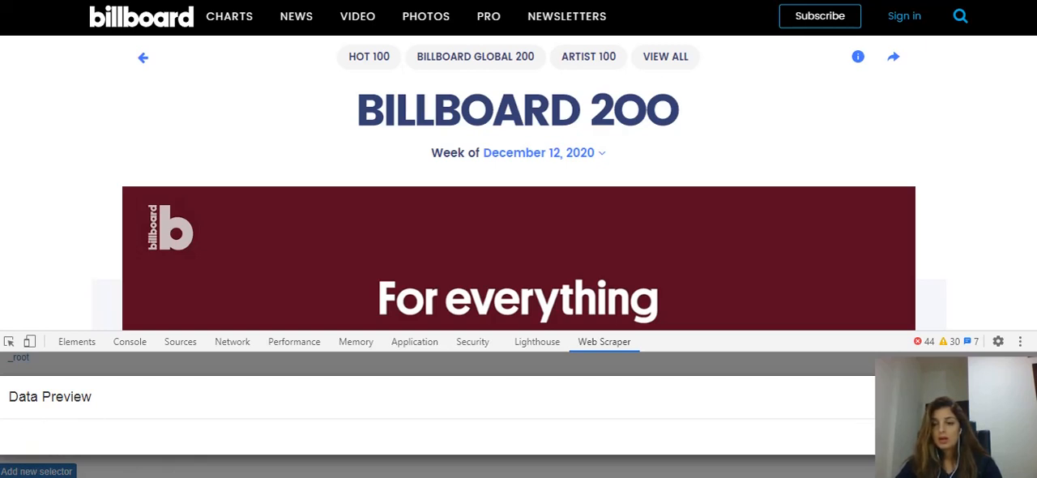
pyautogui.click(1022, 397)
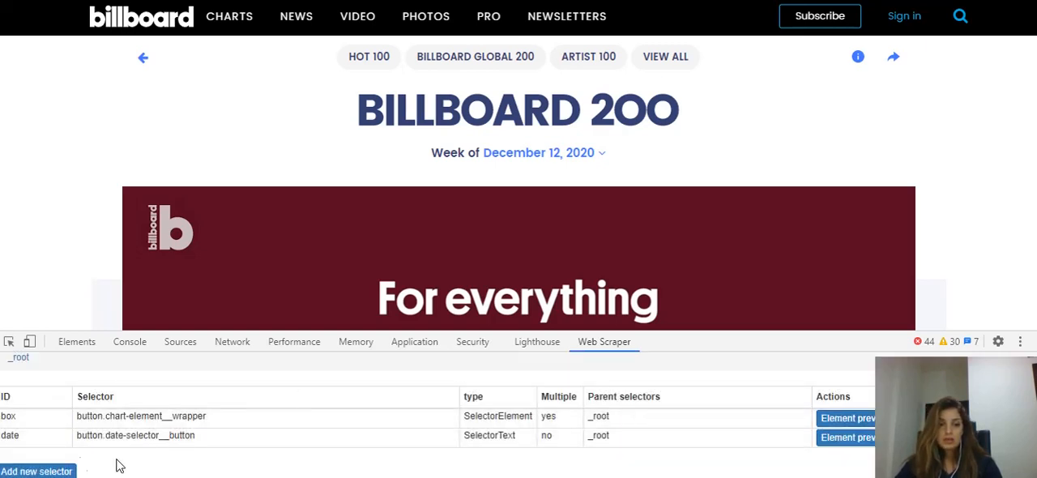
# Show the selector graph of the billboard200 sitemap and expand the _root and box nodes to examine the hierarchy
pyautogui.scroll(2, 235, 404)
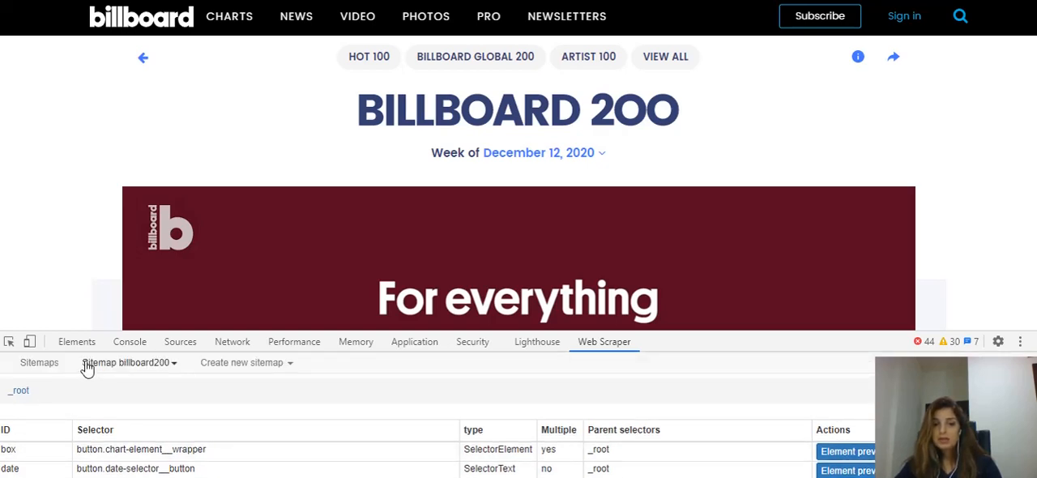
pyautogui.click(150, 367)
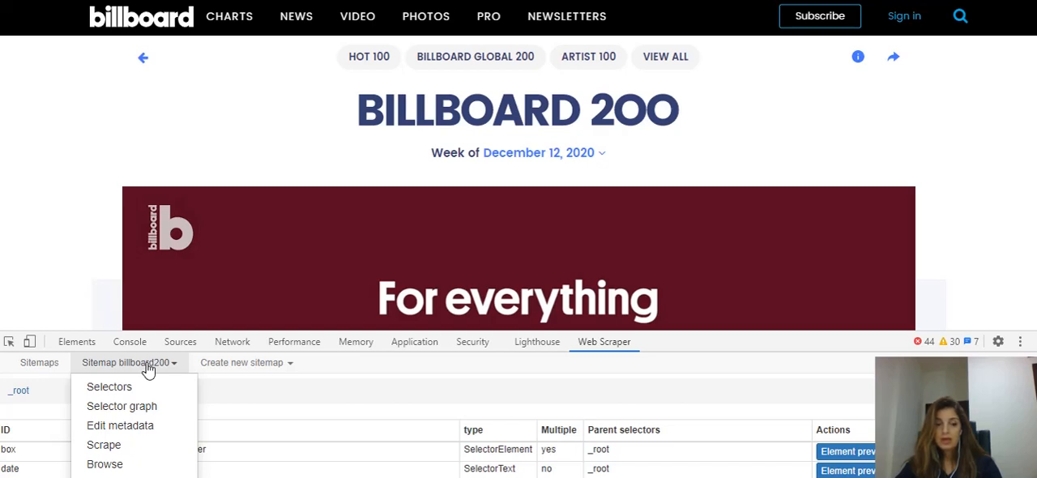
pyautogui.click(119, 412)
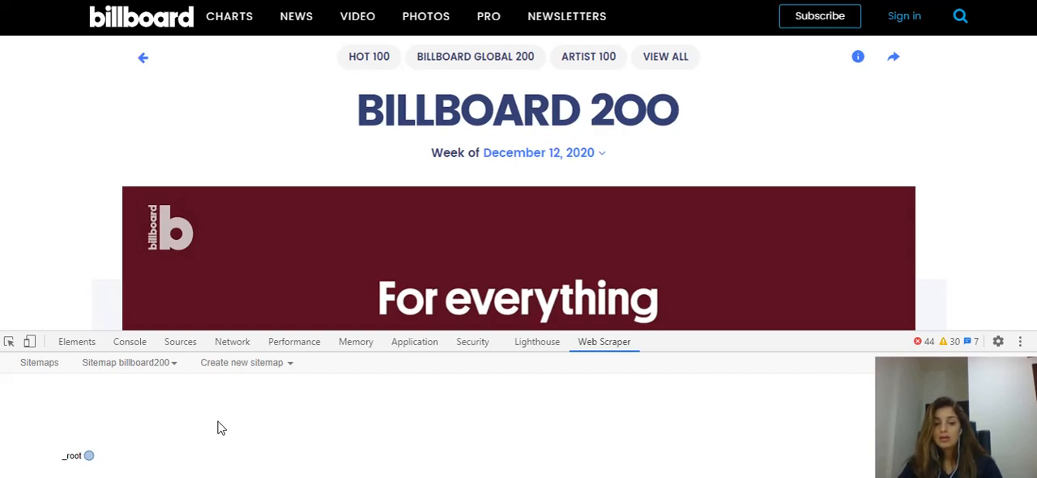
pyautogui.click(89, 457)
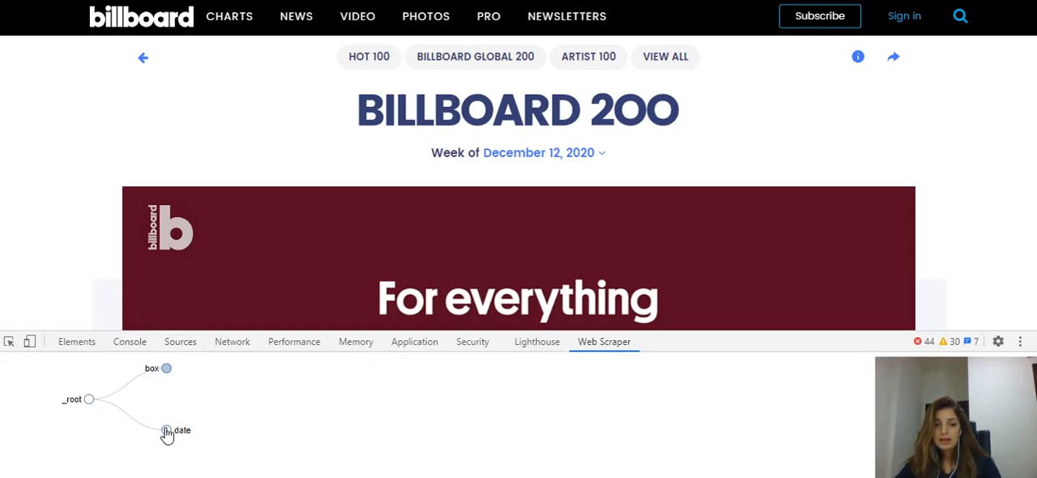
pyautogui.click(168, 371)
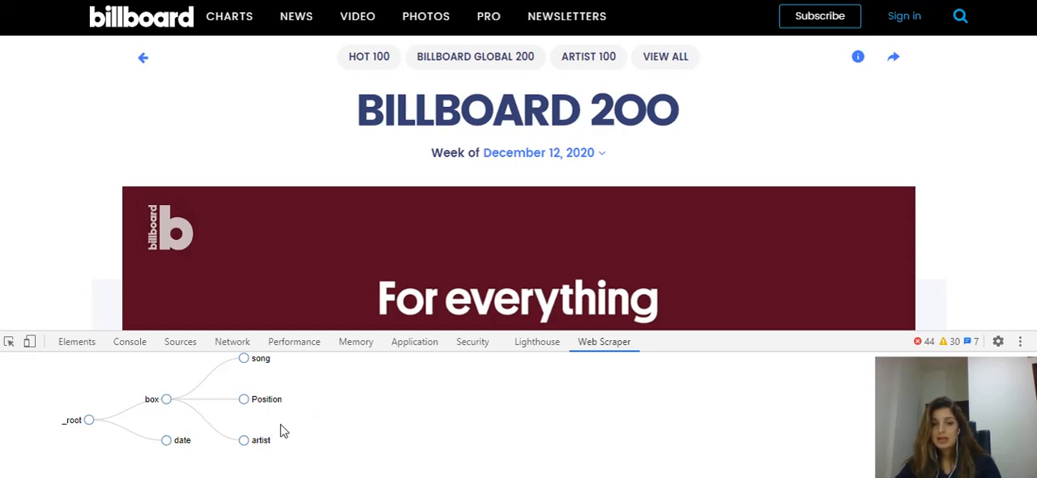
# Start scraping the billboard200 sitemap with a request interval and page load delay of 2000 ms each
pyautogui.scroll(2, 278, 432)
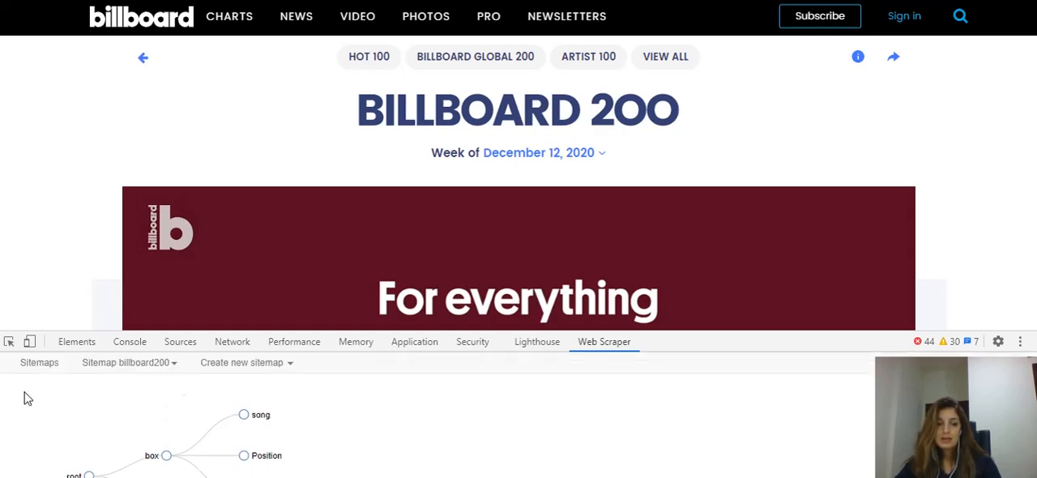
pyautogui.click(155, 372)
pyautogui.scroll(-2, 171, 380)
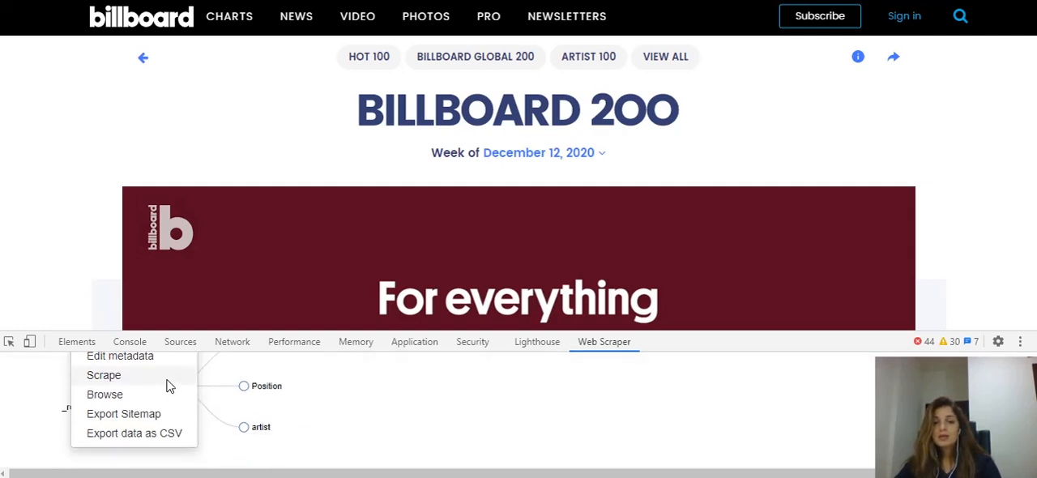
pyautogui.scroll(2, 165, 386)
pyautogui.scroll(-2, 142, 399)
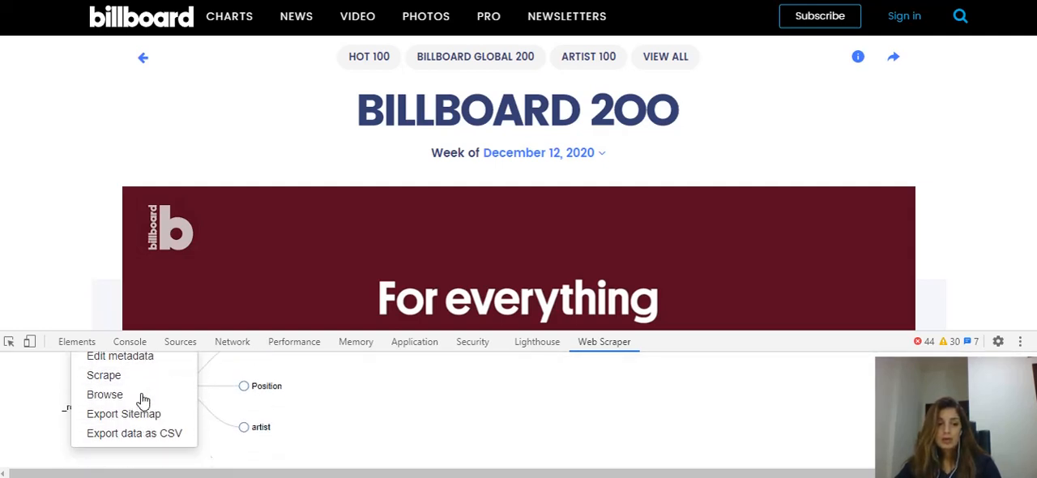
pyautogui.click(104, 376)
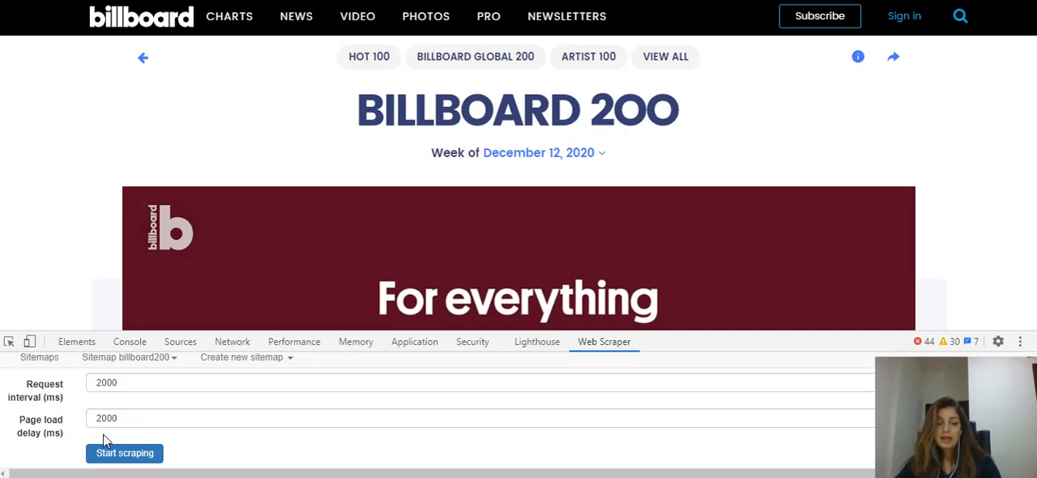
pyautogui.click(135, 453)
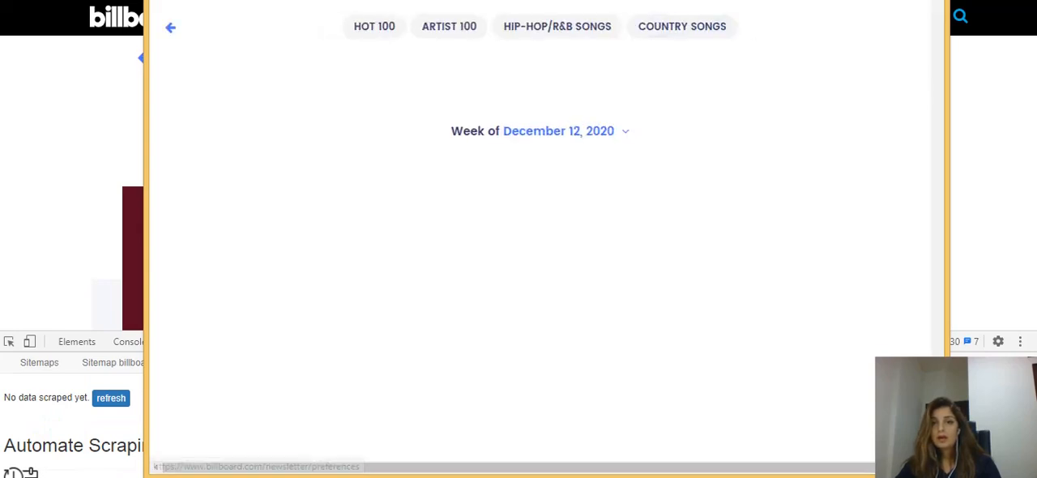
# Move the scraper's pop-up window fully into view and look through its Billboard 200 chart during the scrape
pyautogui.moveTo(647, 0); pyautogui.dragTo(613, 40)
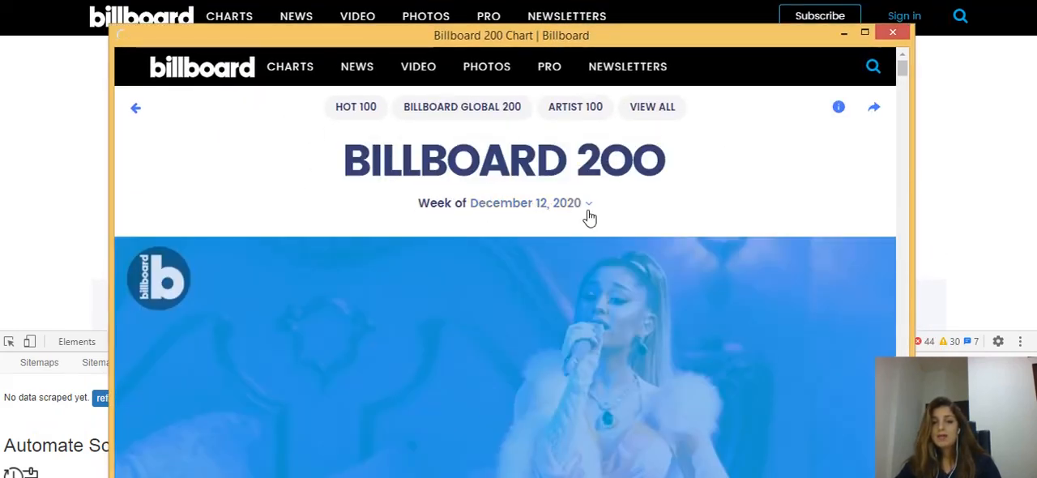
pyautogui.scroll(-10, 681, 224)
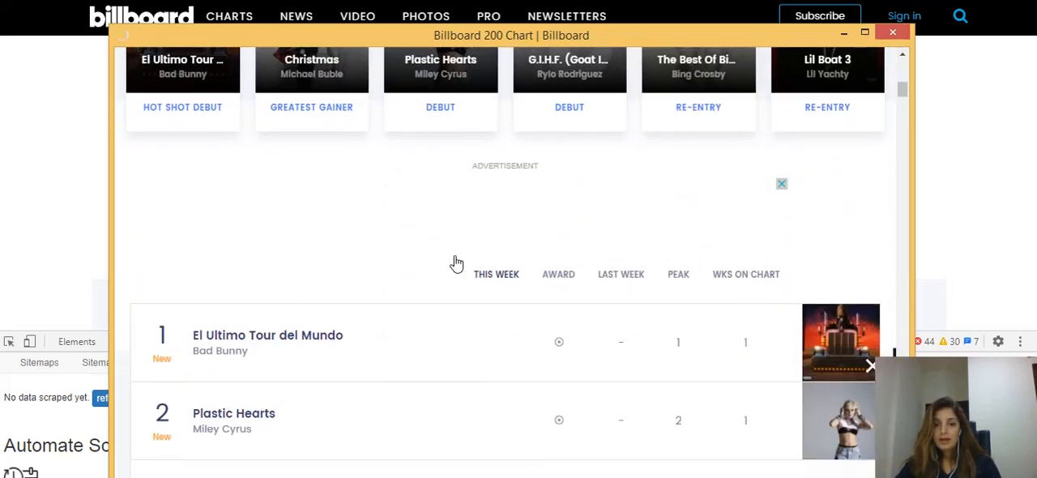
pyautogui.scroll(-2, 418, 256)
pyautogui.scroll(-5, 413, 255)
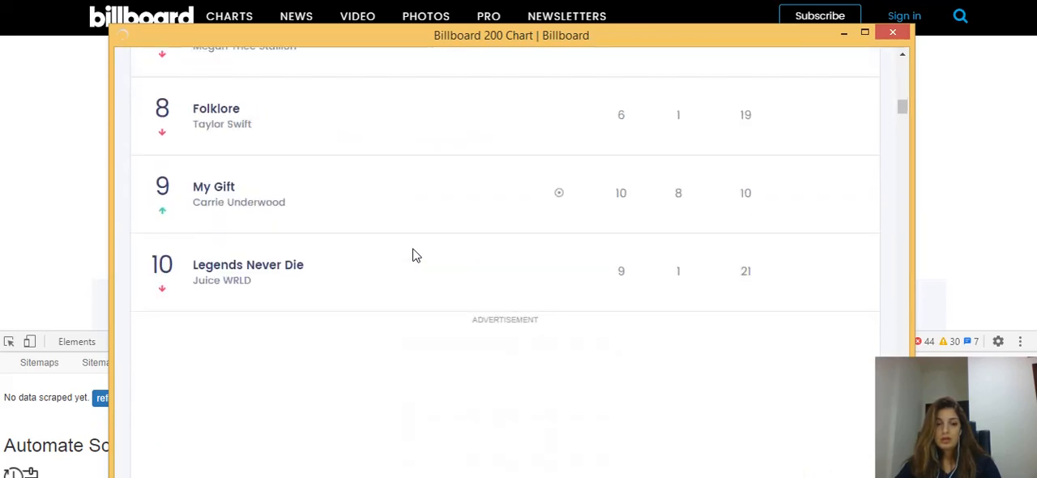
pyautogui.scroll(-7, 413, 255)
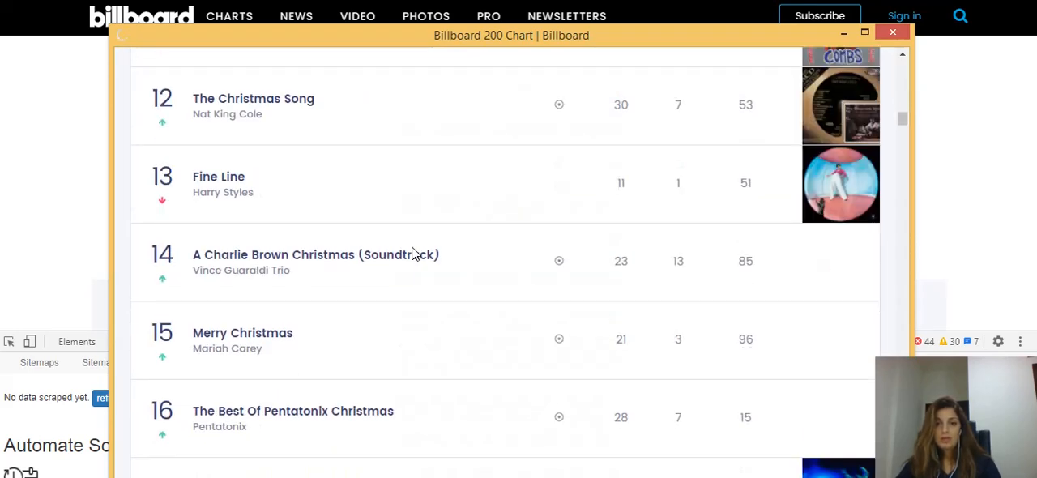
pyautogui.scroll(-15, 412, 255)
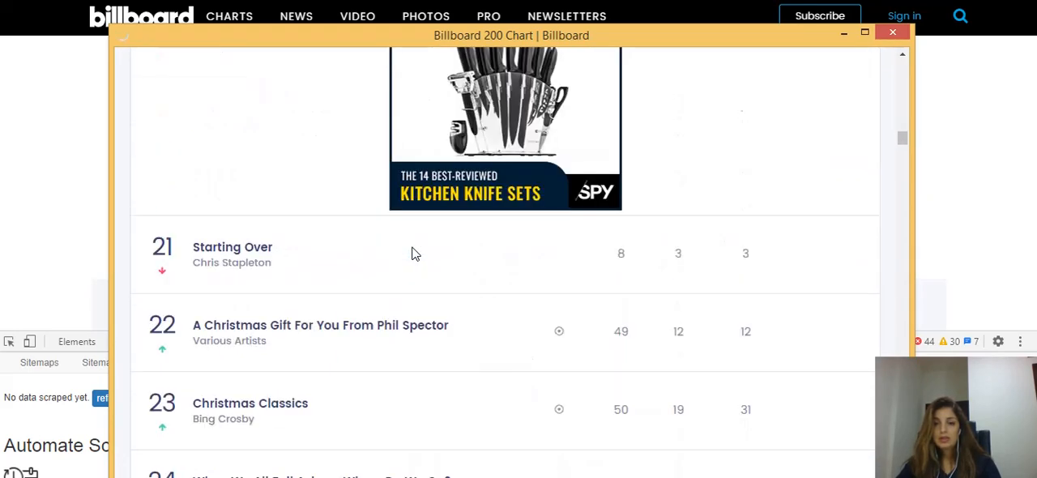
pyautogui.scroll(-7, 412, 251)
pyautogui.scroll(11, 419, 250)
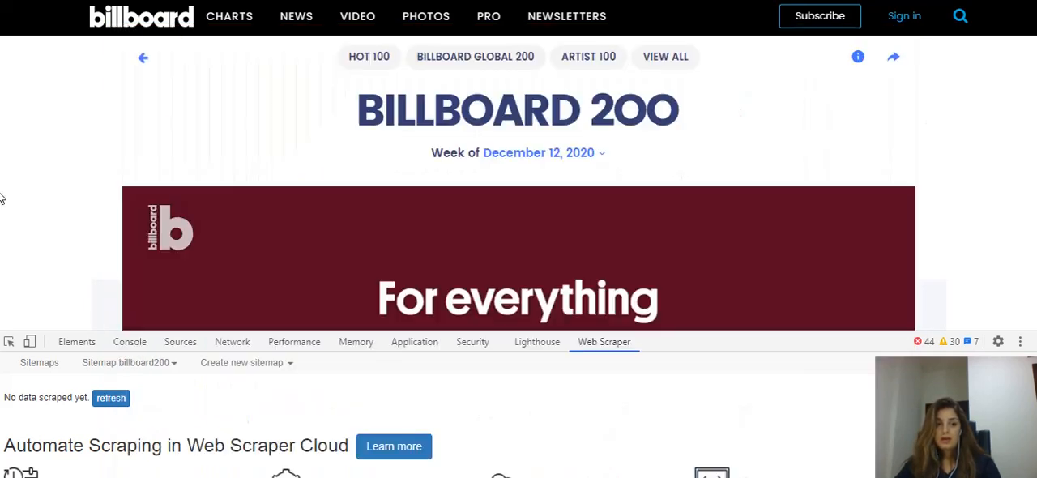
# Refresh the scraped data of the billboard200 sitemap and look through its song, Position, artist and date rows
pyautogui.scroll(-10, 136, 288)
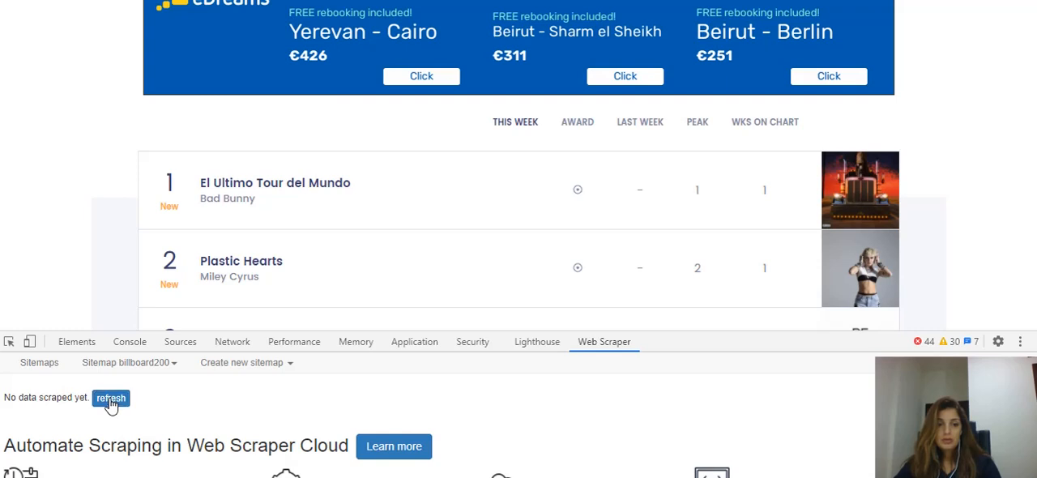
pyautogui.scroll(-1, 158, 420)
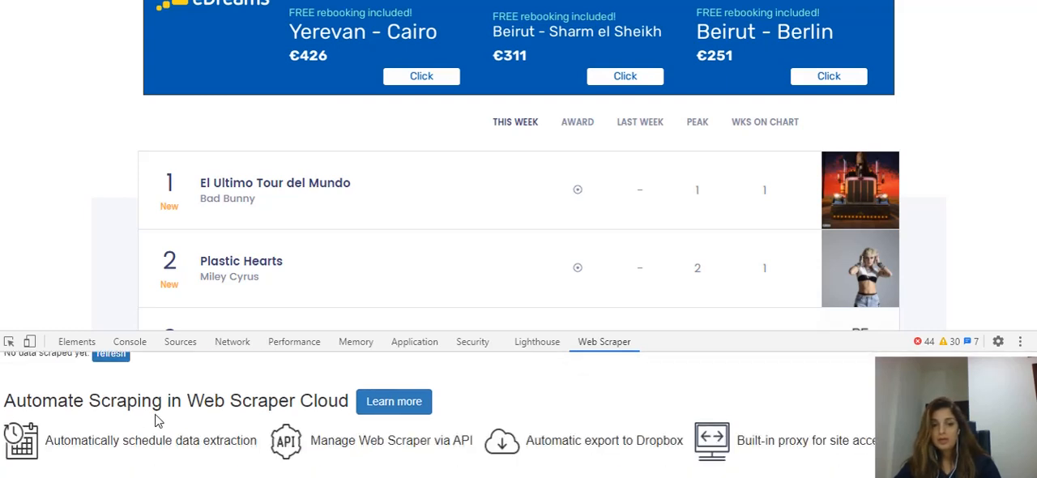
pyautogui.scroll(1, 158, 420)
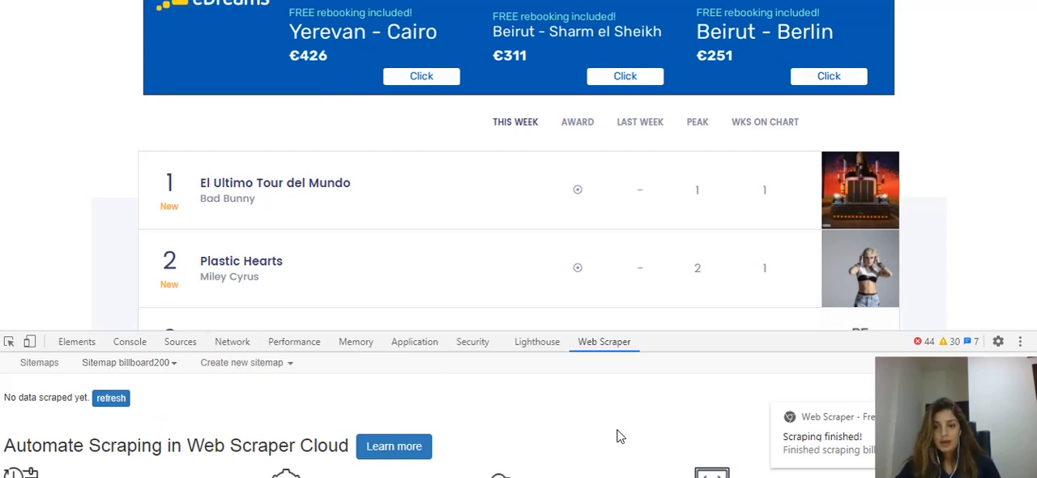
pyautogui.click(99, 401)
pyautogui.scroll(-10, 267, 433)
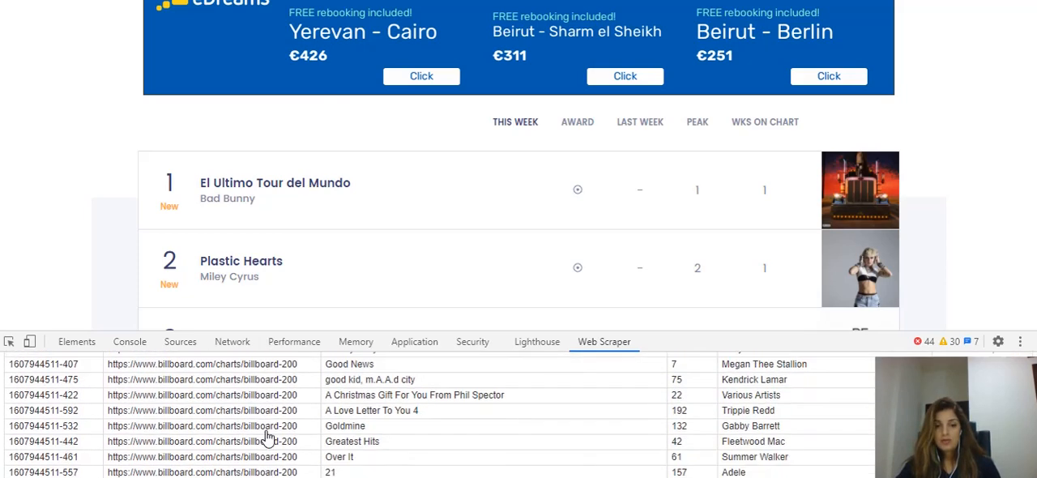
pyautogui.scroll(-2, 266, 432)
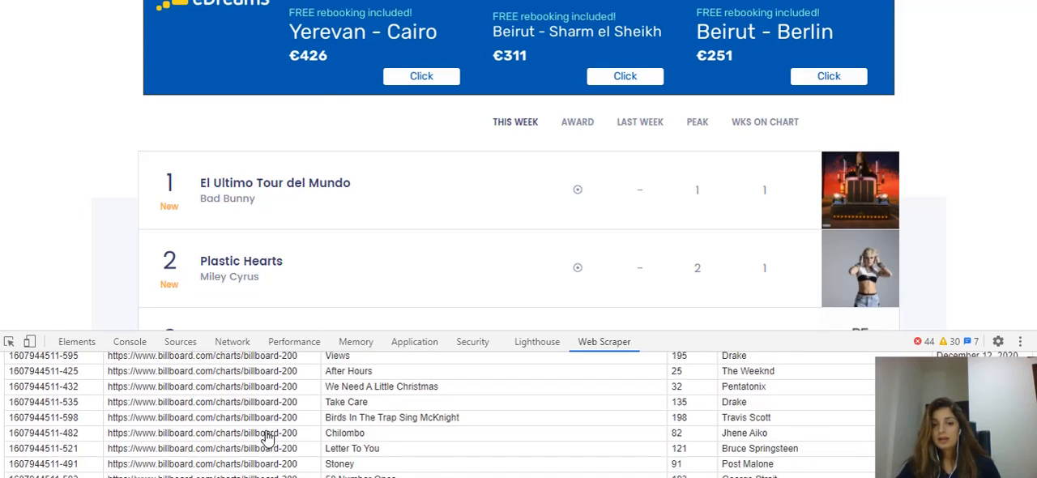
pyautogui.scroll(15, 267, 432)
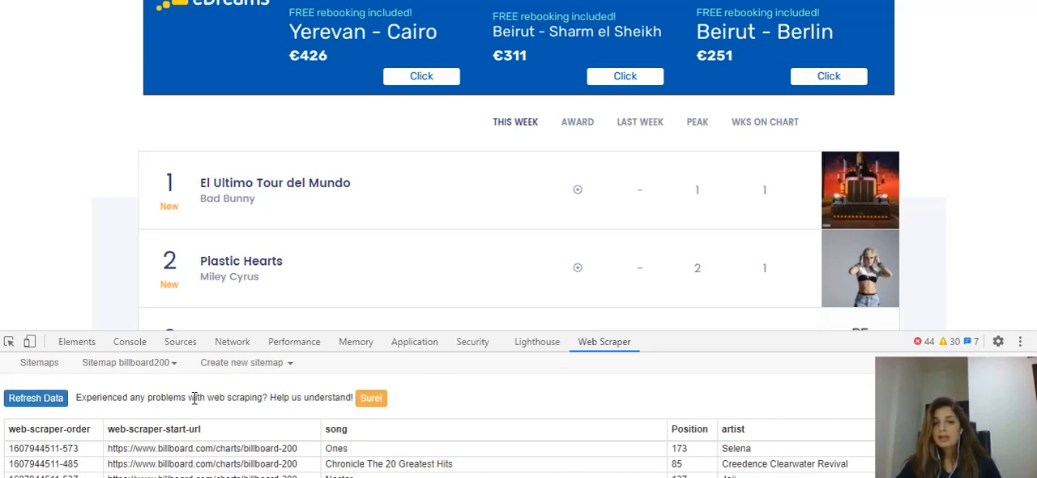
# Export the scraped billboard200 data as CSV and save the download as billboard200.csv
pyautogui.click(118, 364)
pyautogui.scroll(-5, 128, 393)
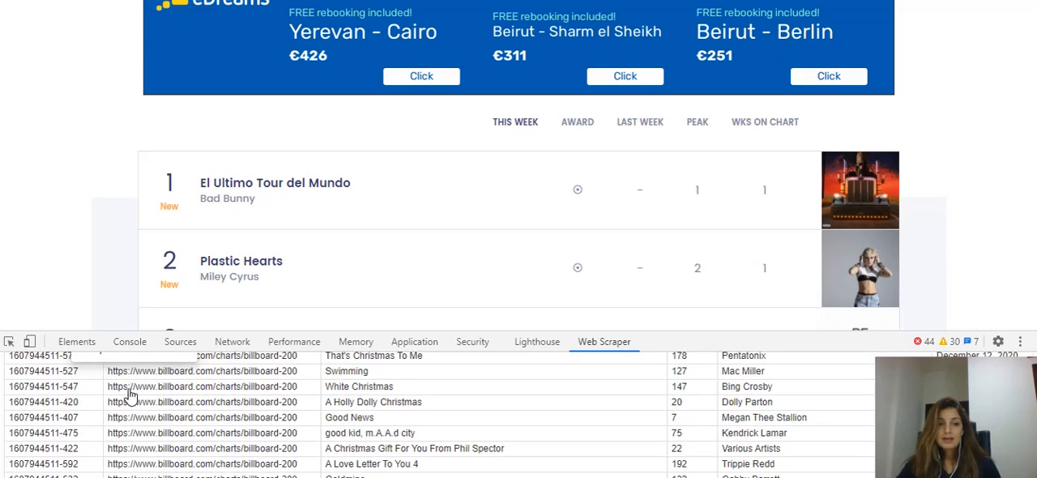
pyautogui.scroll(3, 129, 394)
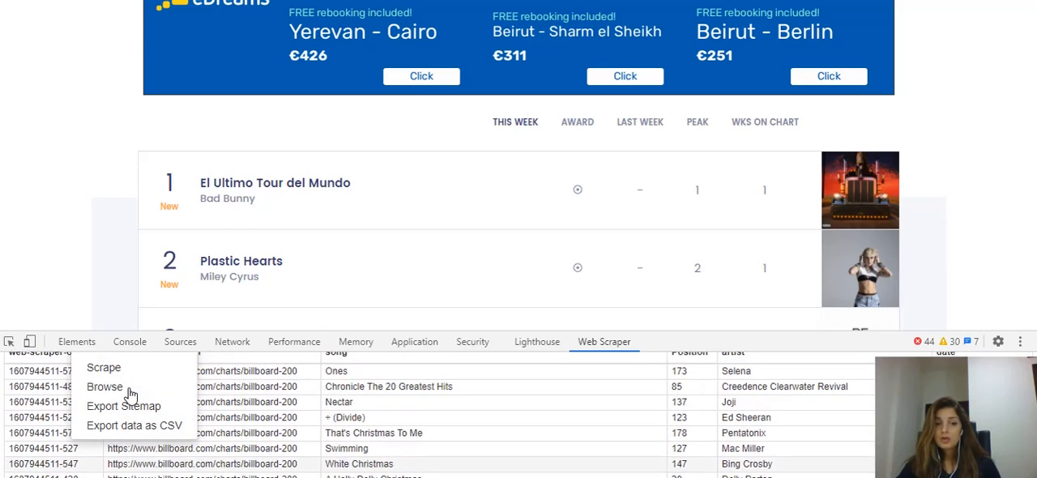
pyautogui.click(114, 427)
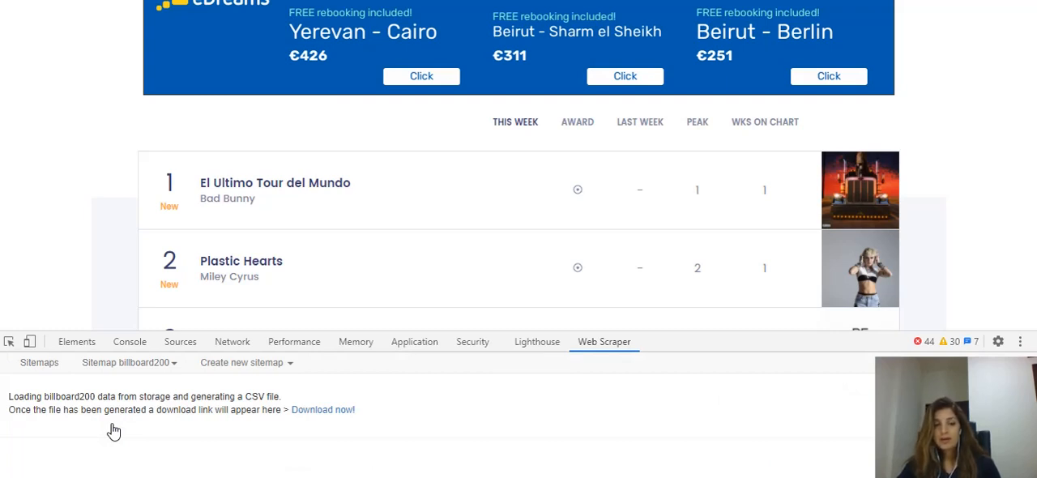
pyautogui.click(336, 412)
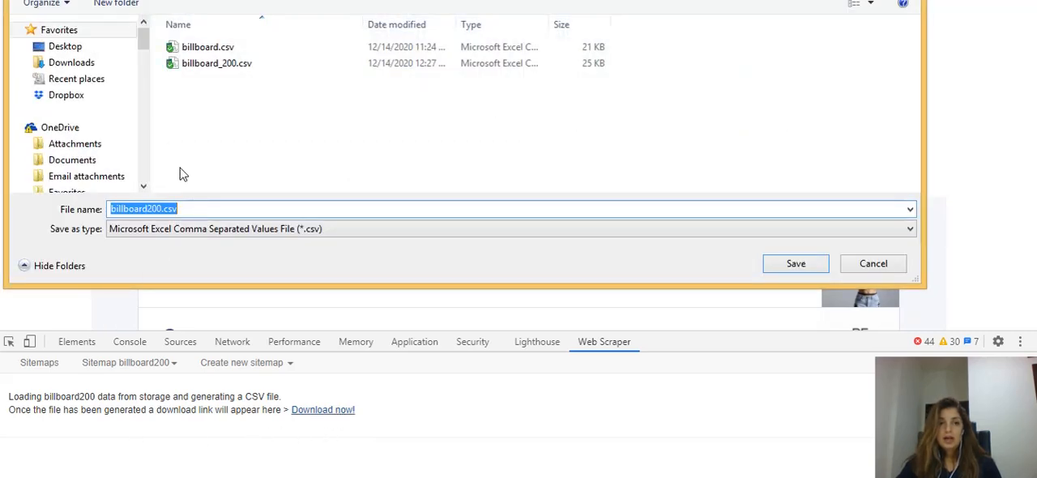
pyautogui.click(163, 210)
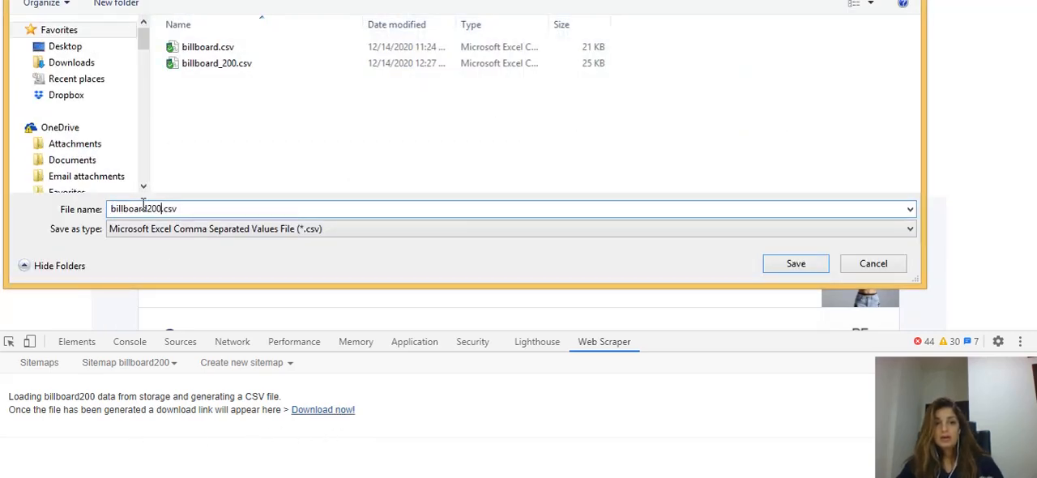
pyautogui.click(796, 263)
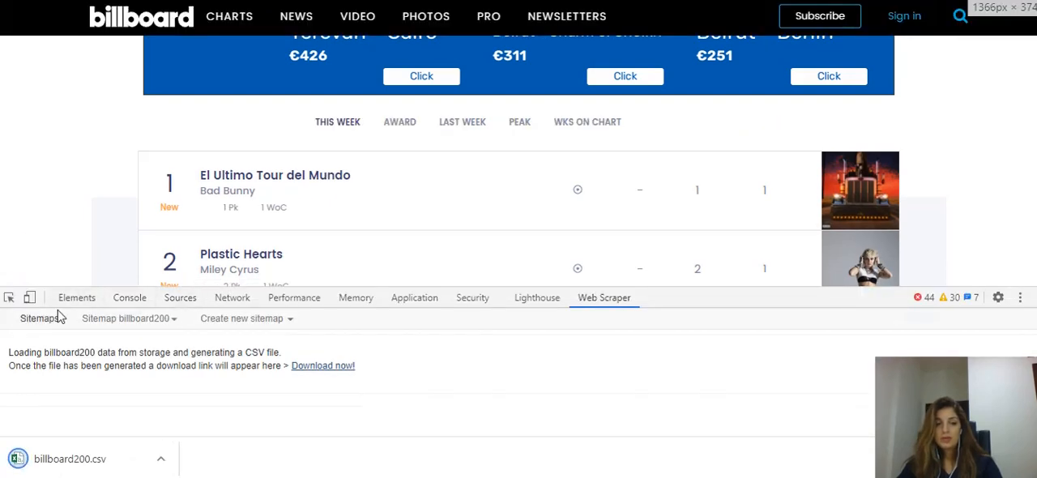
# Open the downloaded billboard200.csv in Excel and widen the date column F
pyautogui.click(68, 460)
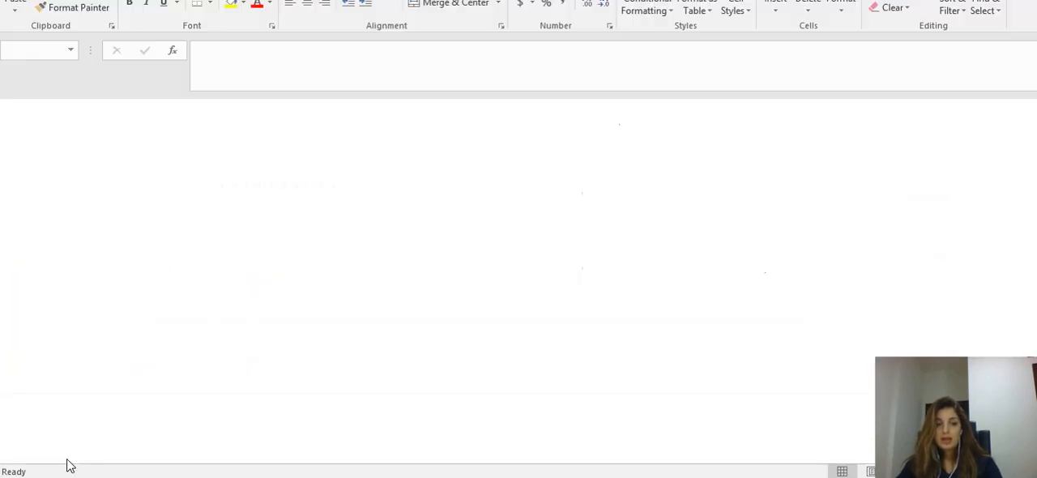
pyautogui.moveTo(313, 106); pyautogui.dragTo(343, 106)
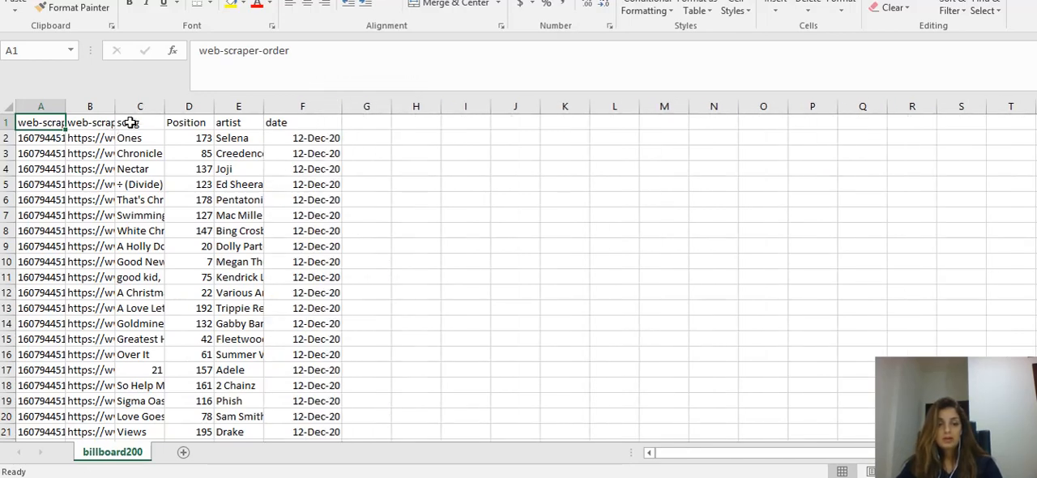